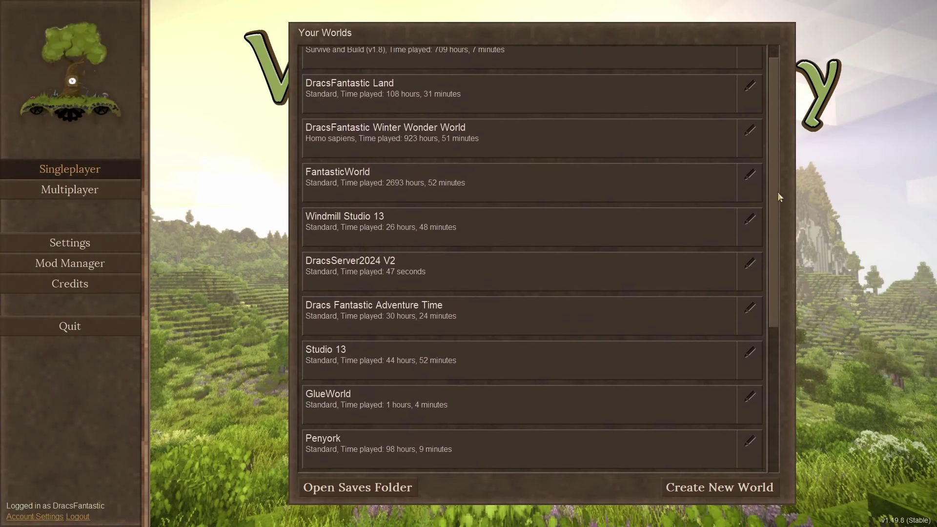
Step: Browse the saved singleplayer worlds and start creating a new world
left_click_drag(777, 204, 784, 281)
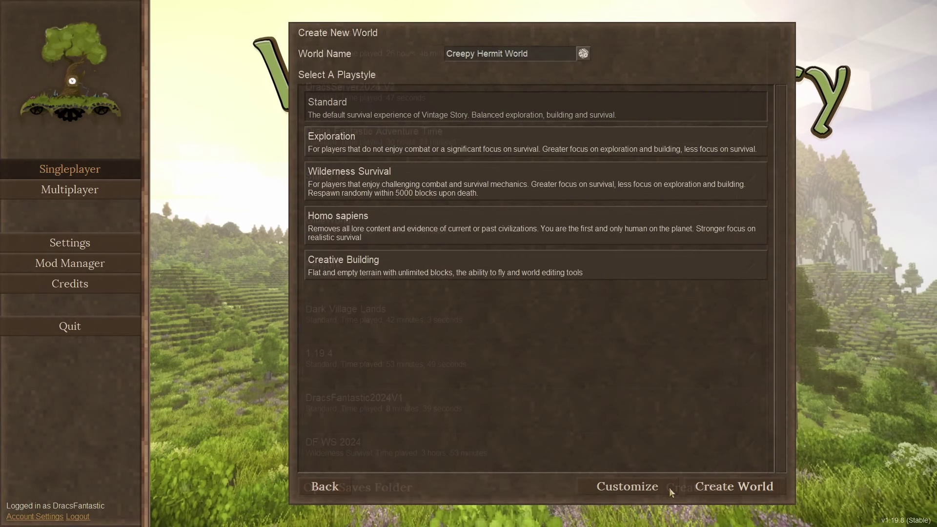
left_click(668, 487)
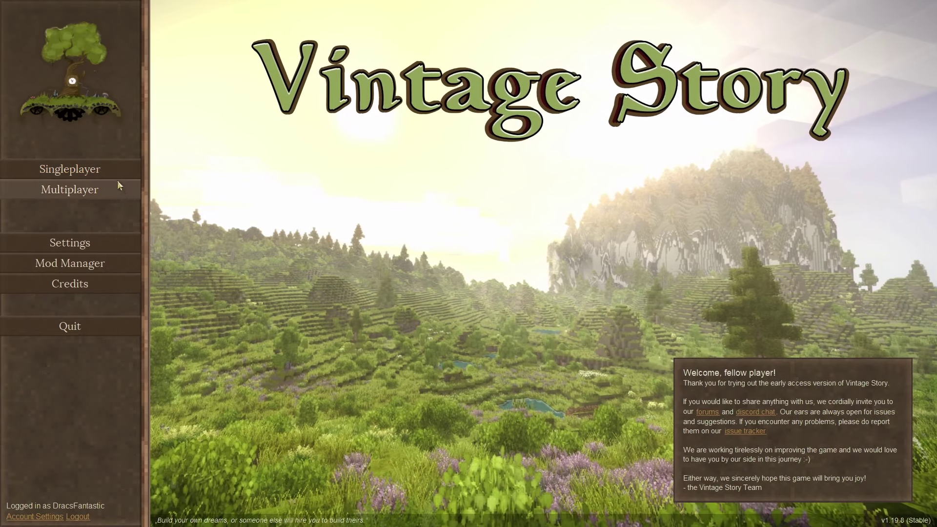
left_click(116, 171)
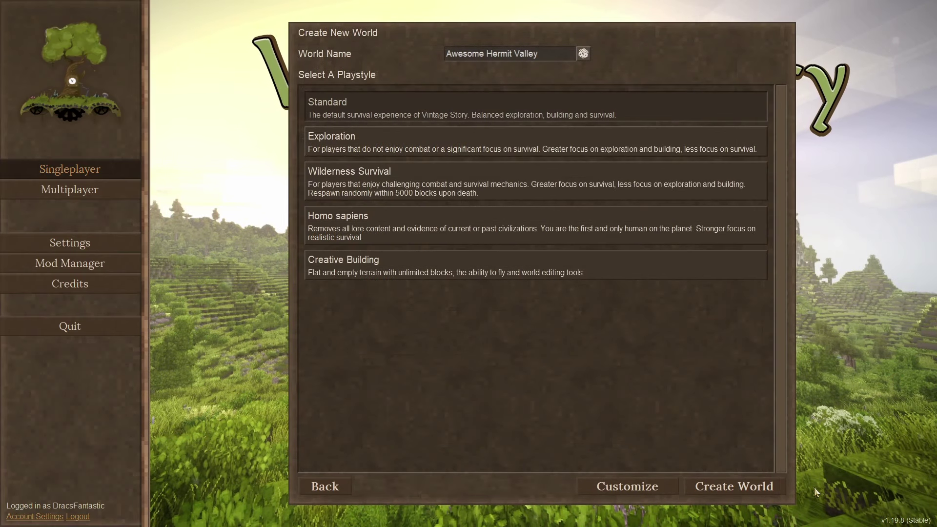
Step: Look through the preset playstyles, including Wilderness Survival and Creative Building, and settle on Standard
left_click(727, 183)
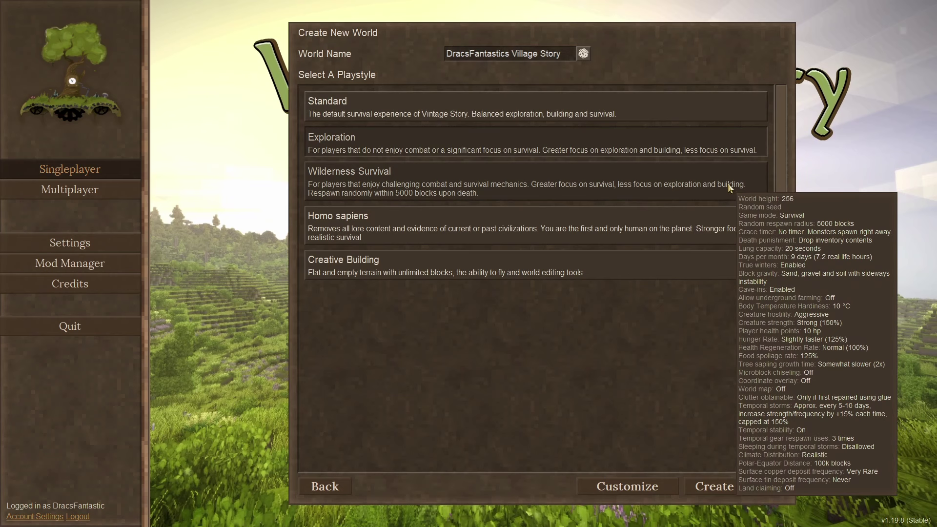
left_click(727, 185)
left_click(725, 262)
left_click(686, 110)
left_click(707, 169)
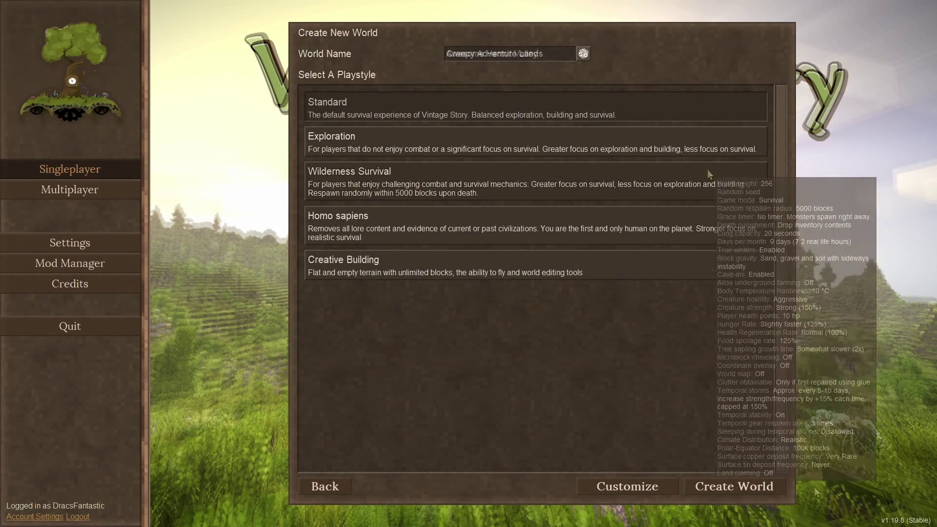
left_click(686, 110)
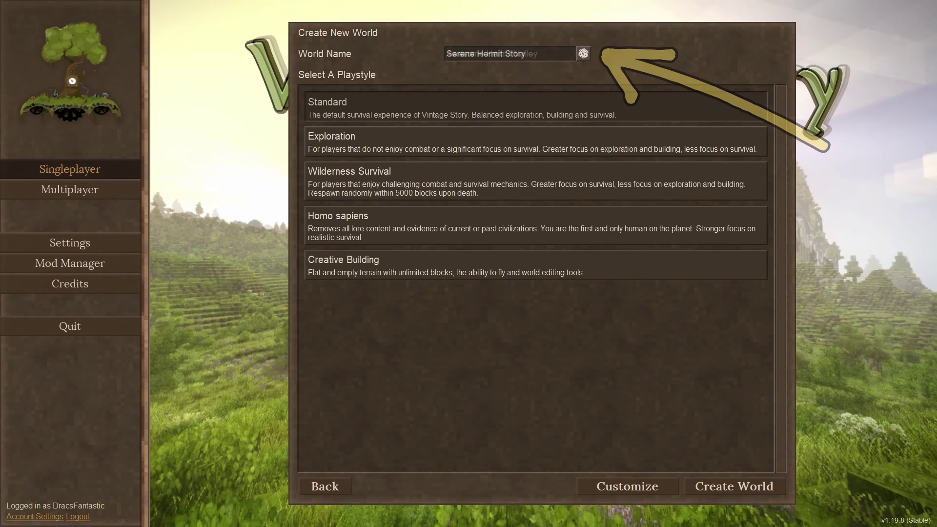
Step: Name the new world "World Gen with Dracs" and open its play style customization
left_click(553, 53)
key("ctrl+a")
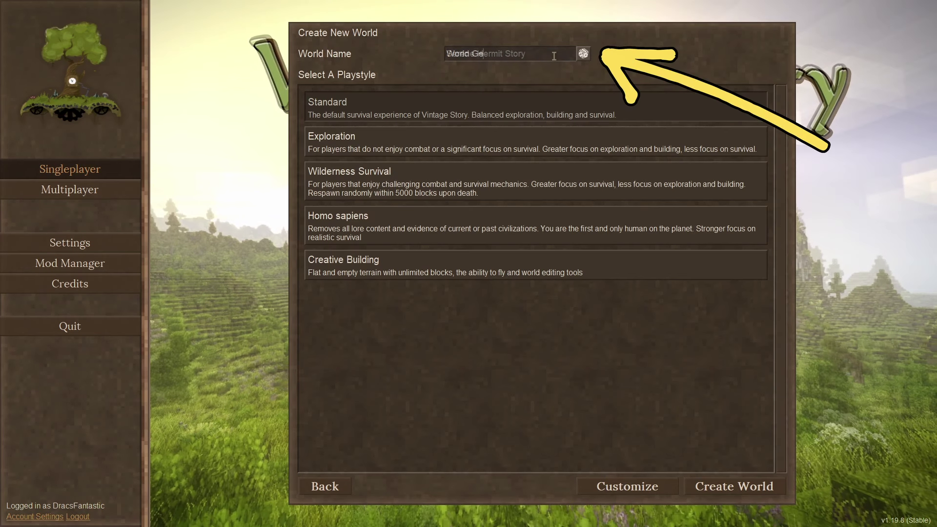
type("World Gen with Dracs")
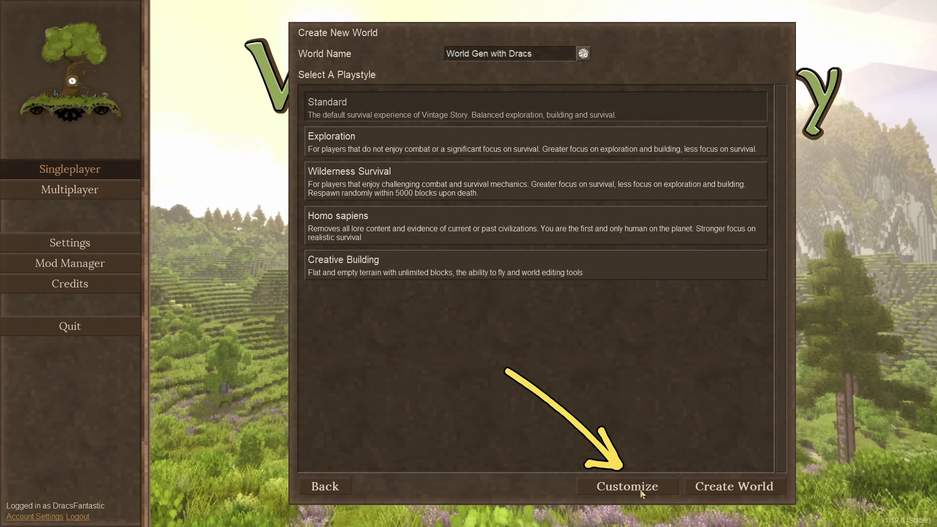
left_click(640, 489)
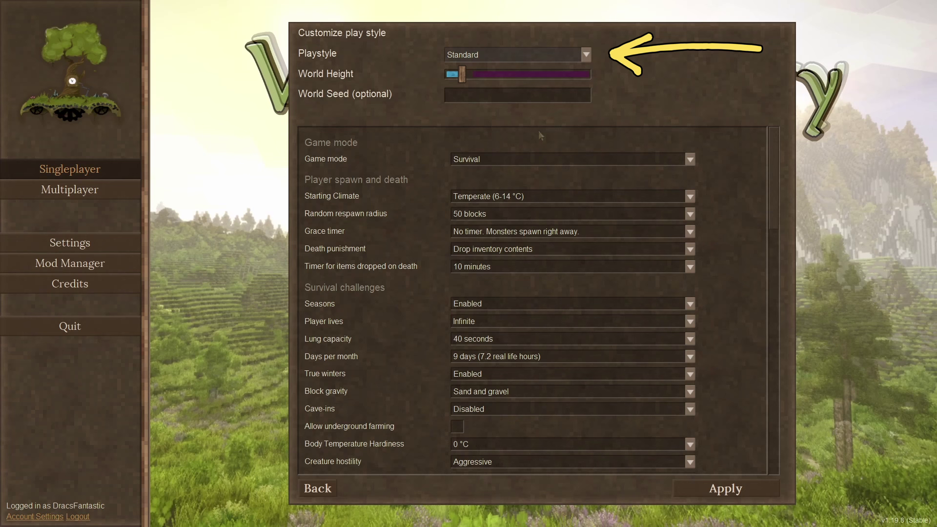
Step: Try a world height of 320 blocks and return it to its starting value
mouse_move(464, 72)
mouse_move(464, 72)
left_mouse_down()
mouse_move(596, 75)
mouse_move(449, 77)
mouse_move(597, 78)
mouse_move(465, 78)
left_mouse_up()
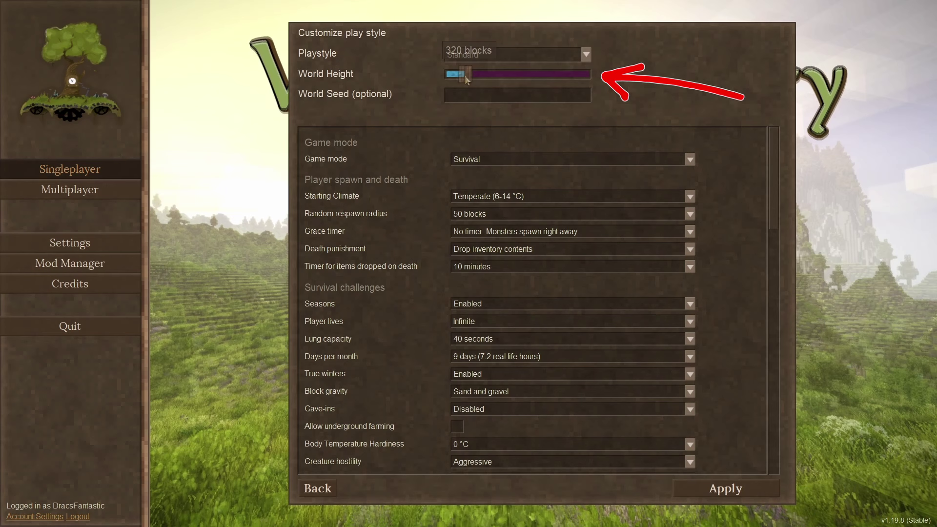
left_click_drag(464, 75, 459, 76)
Step: Enter "dracsiscool" as the world seed and clear the seed again
left_click(501, 96)
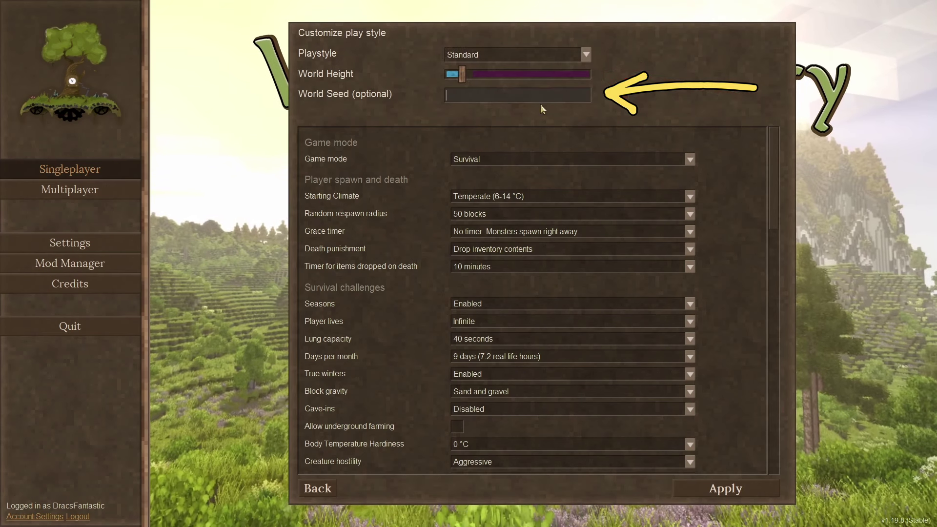
type("dracsis")
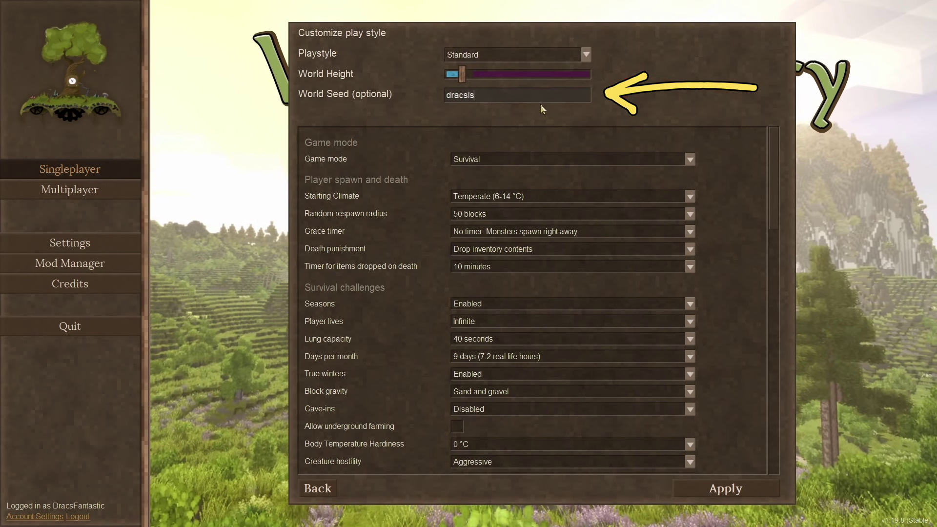
type("cool")
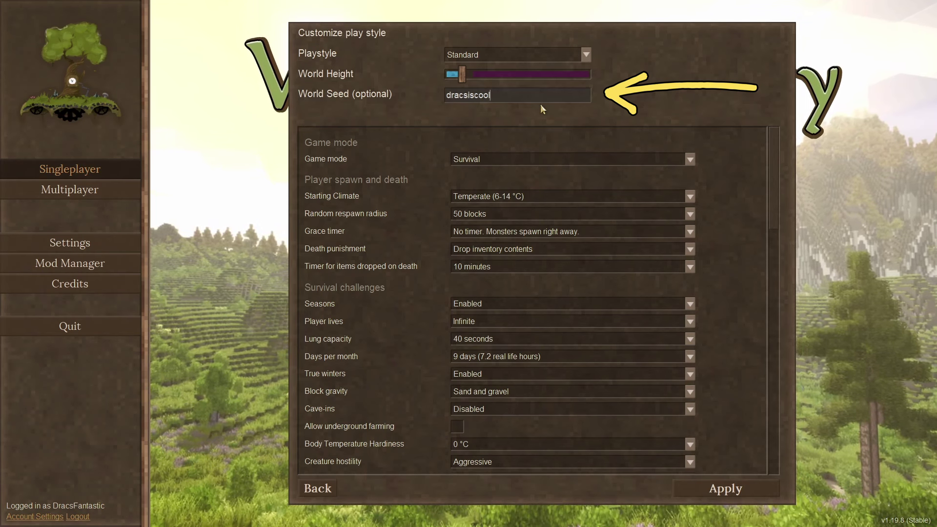
key("ctrl+a")
key("BackSpace")
Step: Try Creative as the game mode and switch back to Survival
left_click(689, 159)
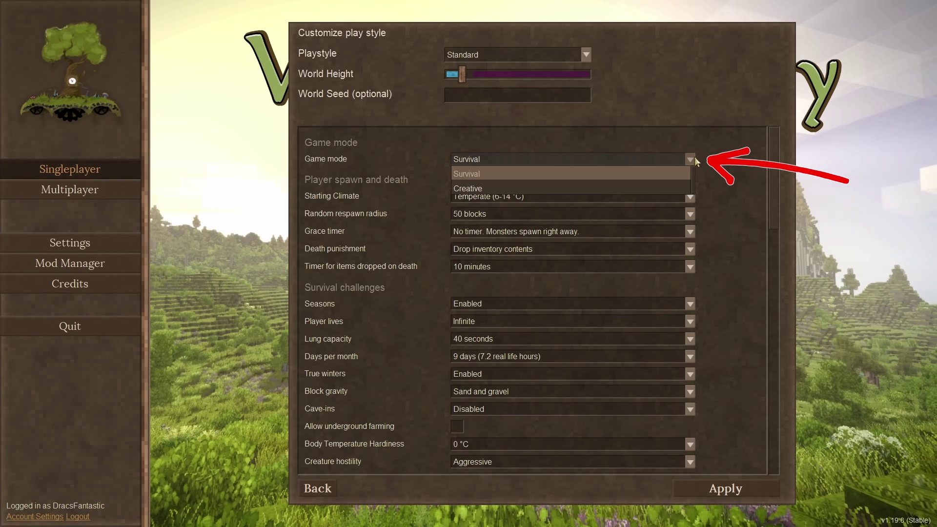
left_click(664, 182)
left_click(690, 159)
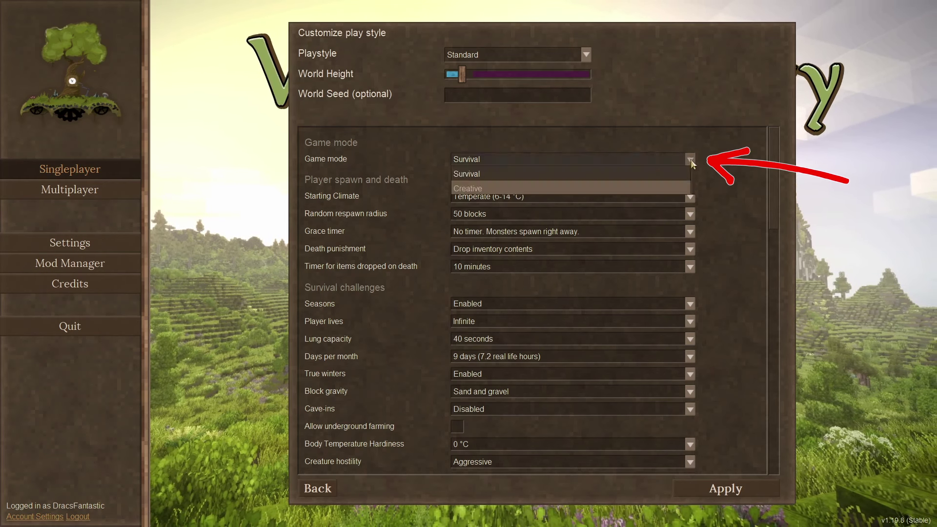
left_click(533, 188)
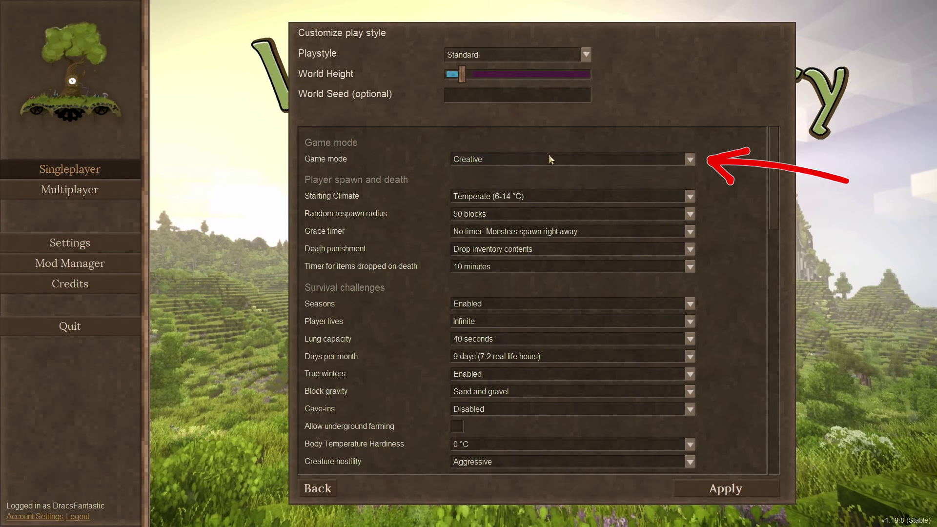
left_click(548, 155)
left_click(542, 168)
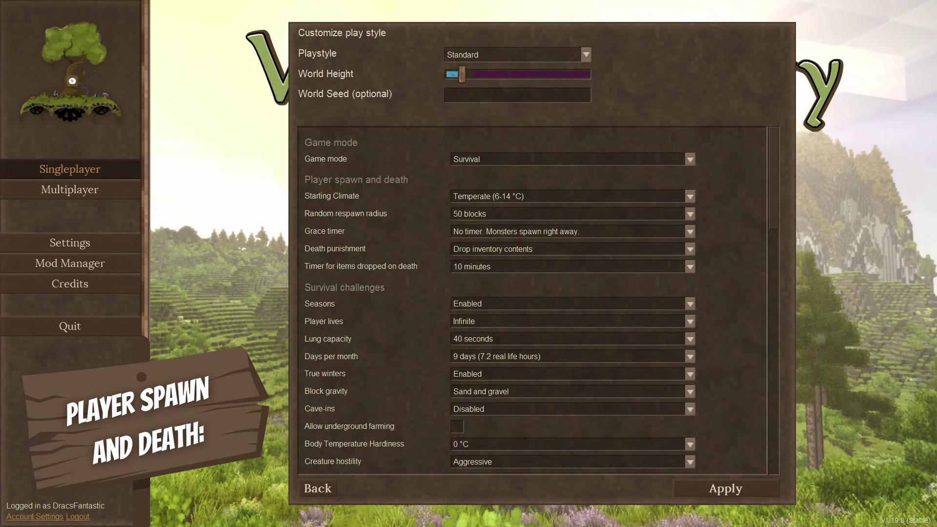
Step: Review the starting climate, random respawn radius and grace timer choices, keeping Temperate, 50 blocks and no timer
left_click(690, 195)
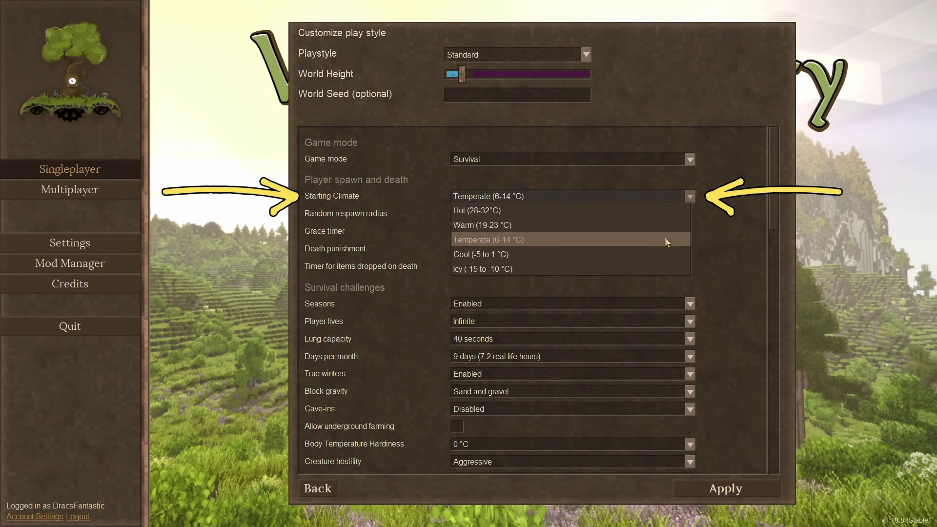
left_click(664, 238)
left_click(689, 213)
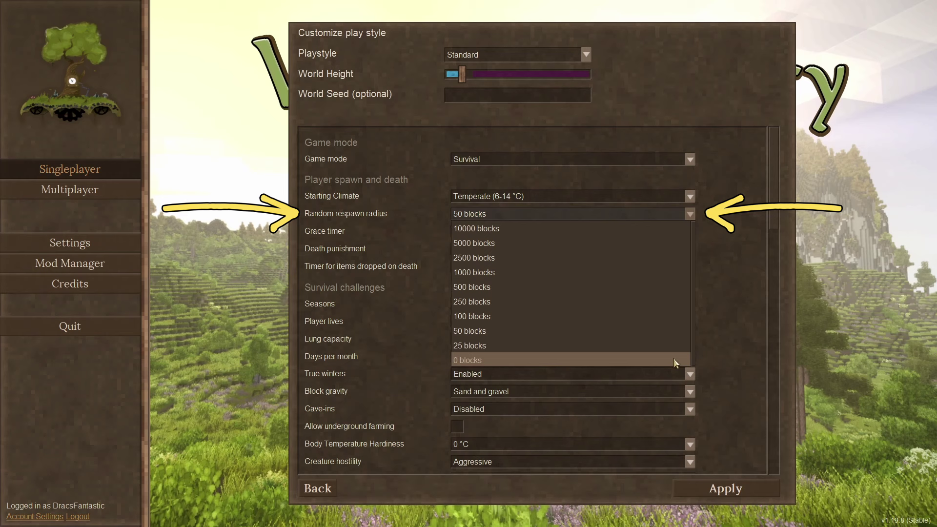
left_click(664, 332)
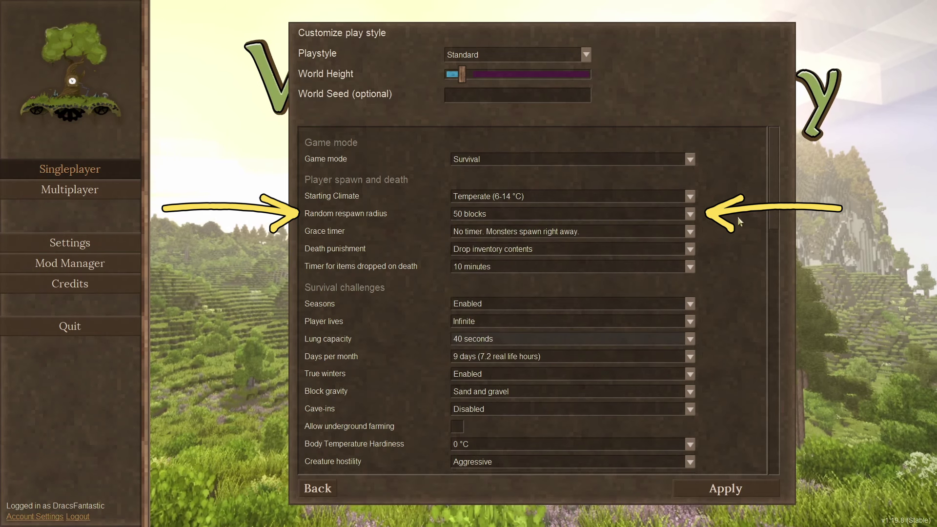
left_click(690, 231)
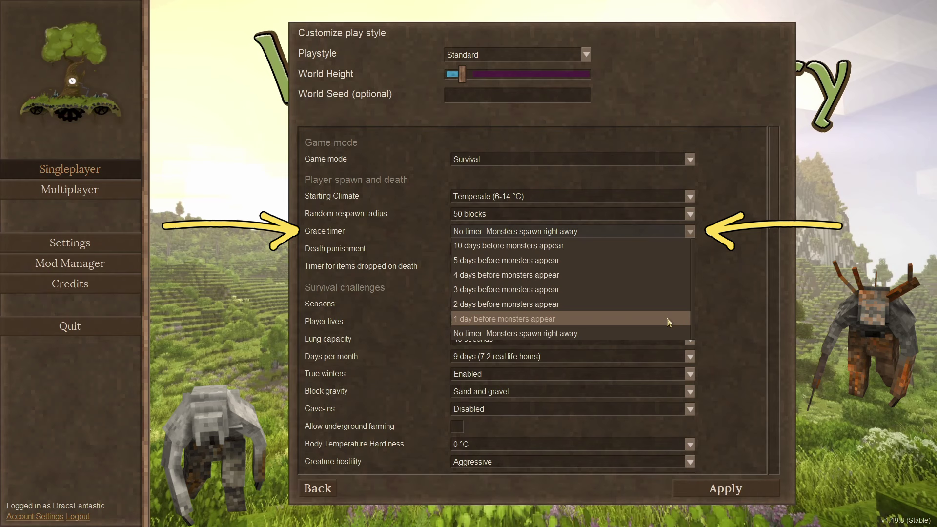
left_click(664, 333)
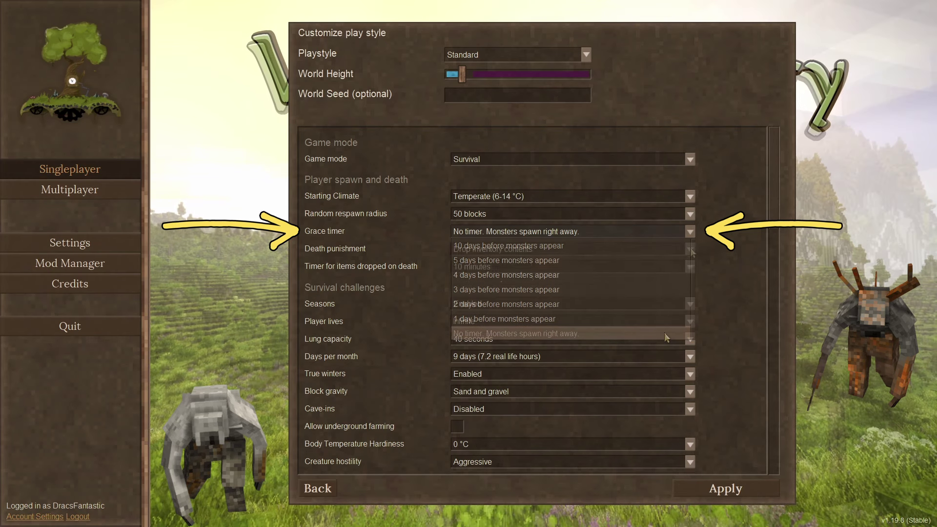
Step: Try "Keep inventory contents" as the death punishment and restore "Drop inventory contents"
left_click(690, 248)
left_click(665, 275)
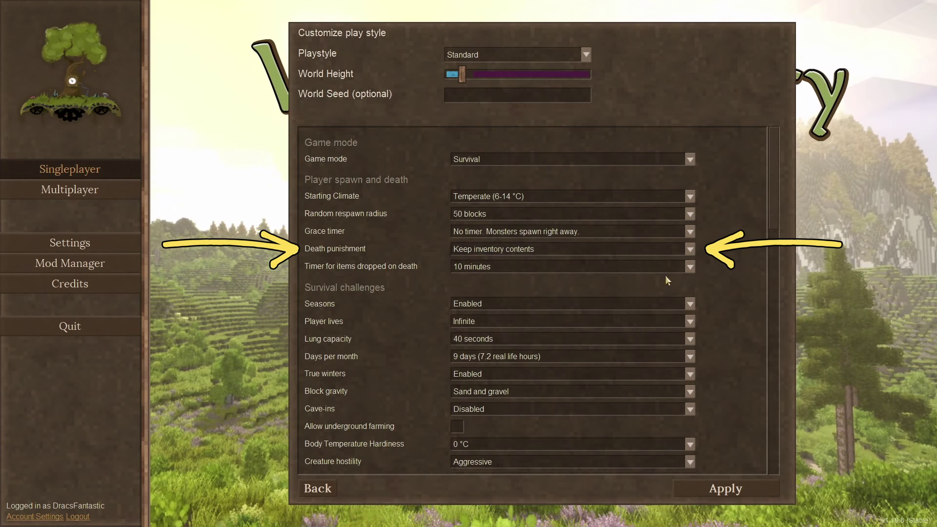
left_click(690, 250)
left_click(676, 263)
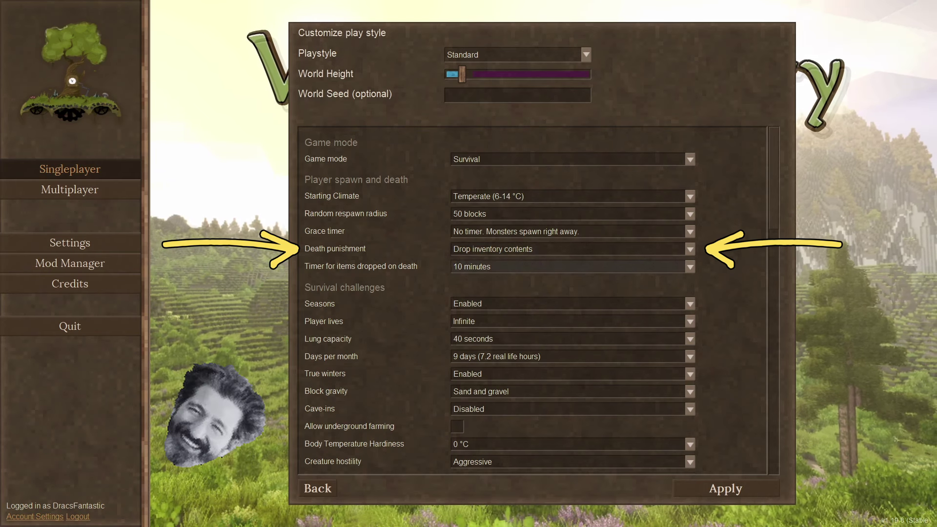
Step: Set the timer for items dropped on death to 1 hour
left_click(691, 267)
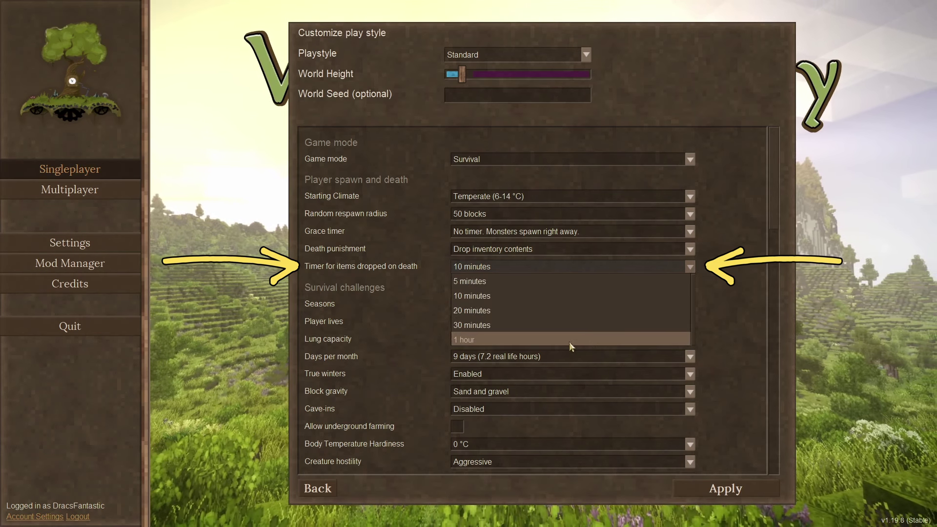
left_click(568, 340)
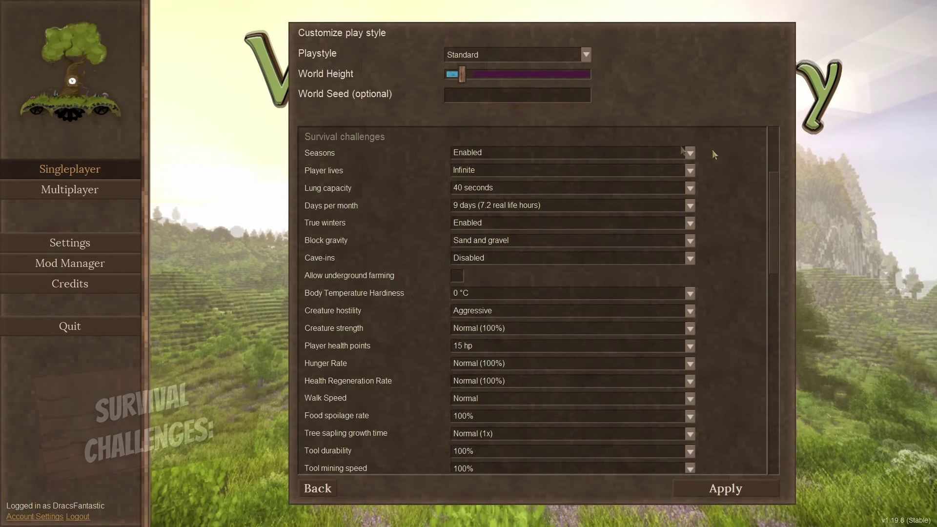
Step: Try always-winter seasons and restore Enabled, and review the player lives choices, keeping Infinite
left_click(686, 152)
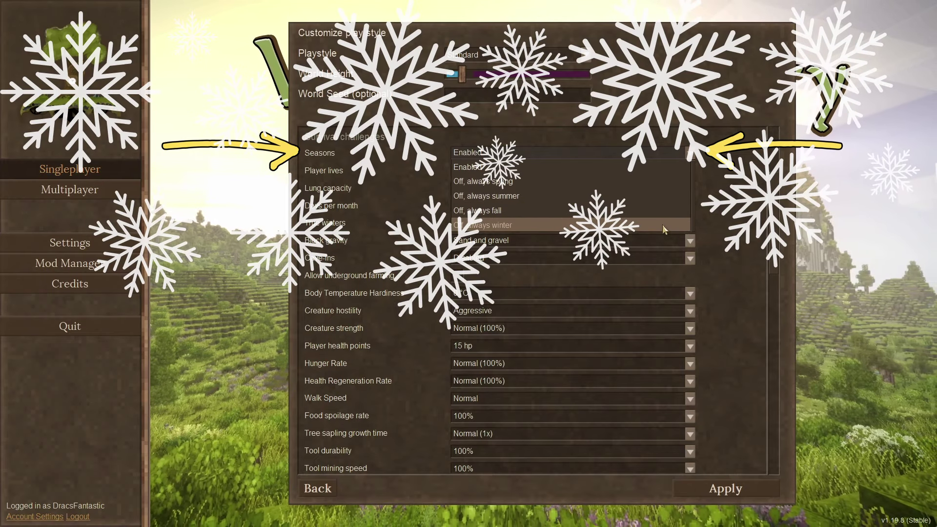
left_click(662, 224)
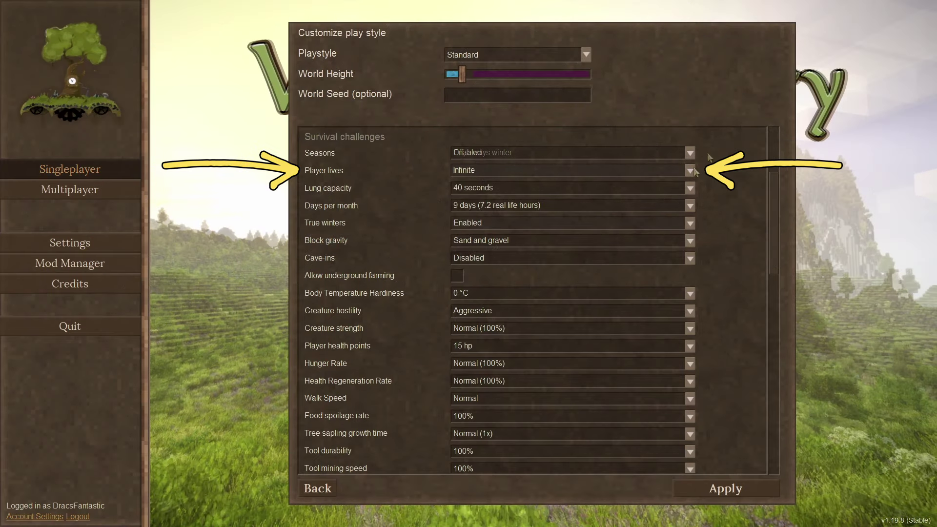
left_click(690, 170)
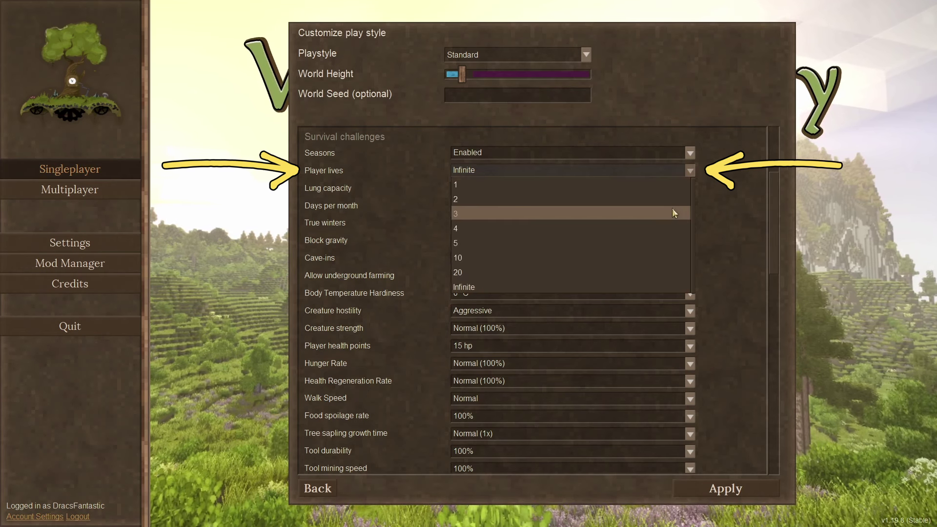
left_click(670, 286)
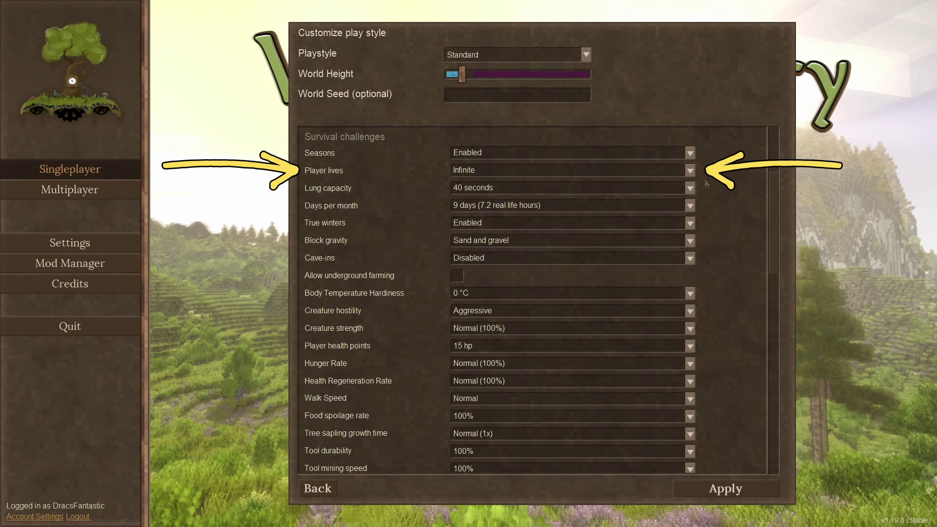
Step: Set the lung capacity to 2 minutes and enable cave-ins in the survival challenges
left_click(690, 188)
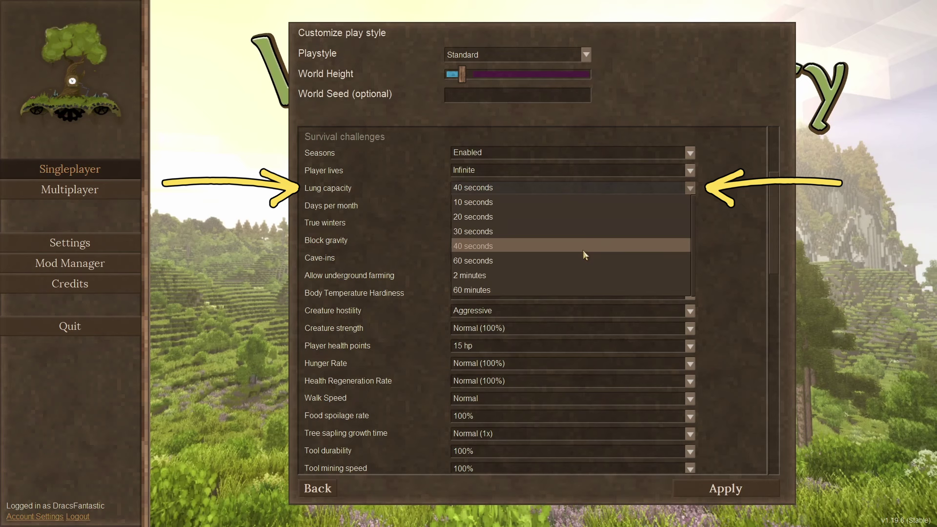
left_click(584, 276)
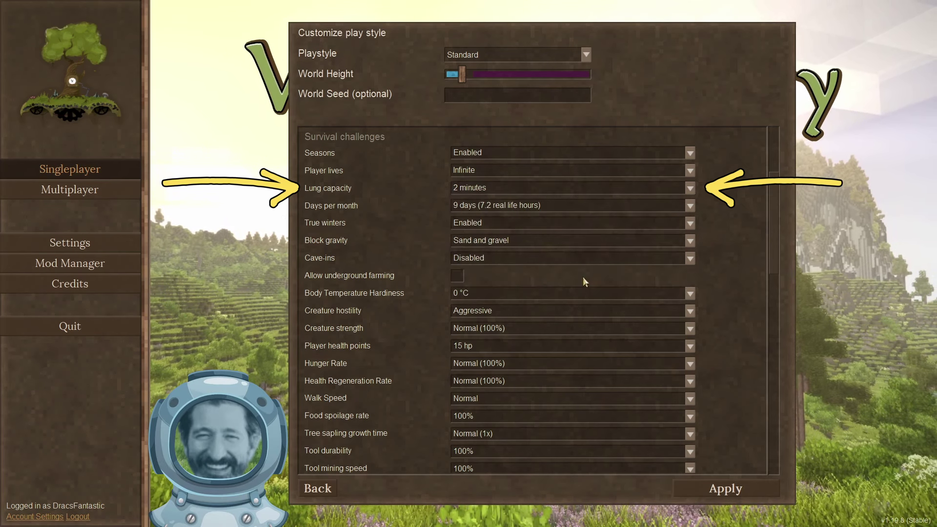
left_click(693, 203)
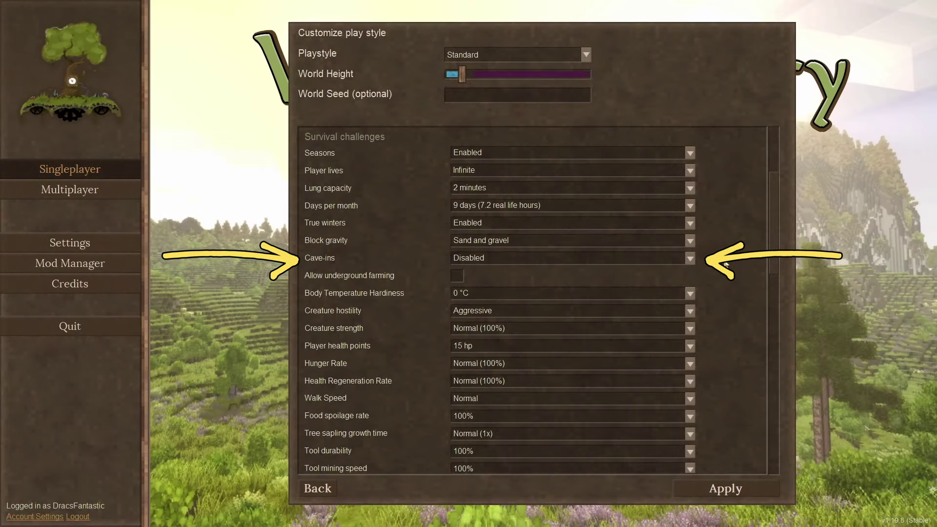
left_click(689, 259)
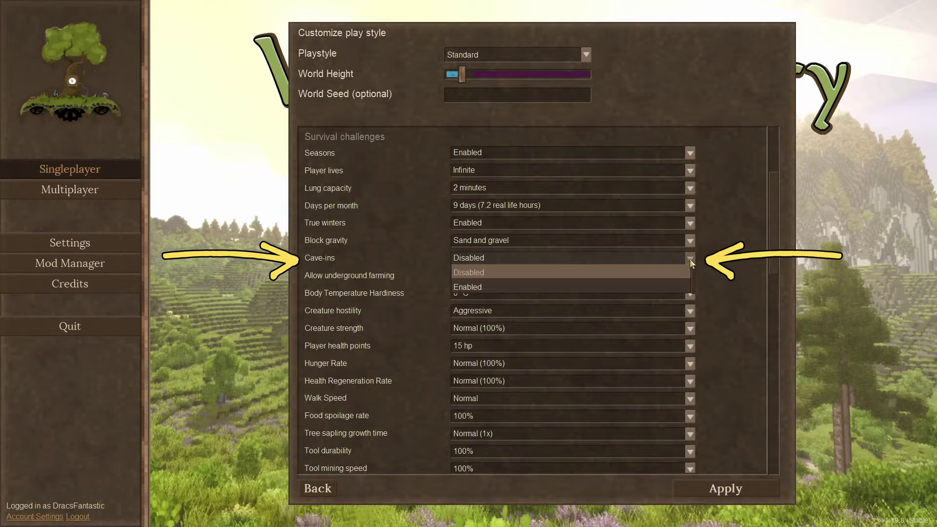
left_click(668, 282)
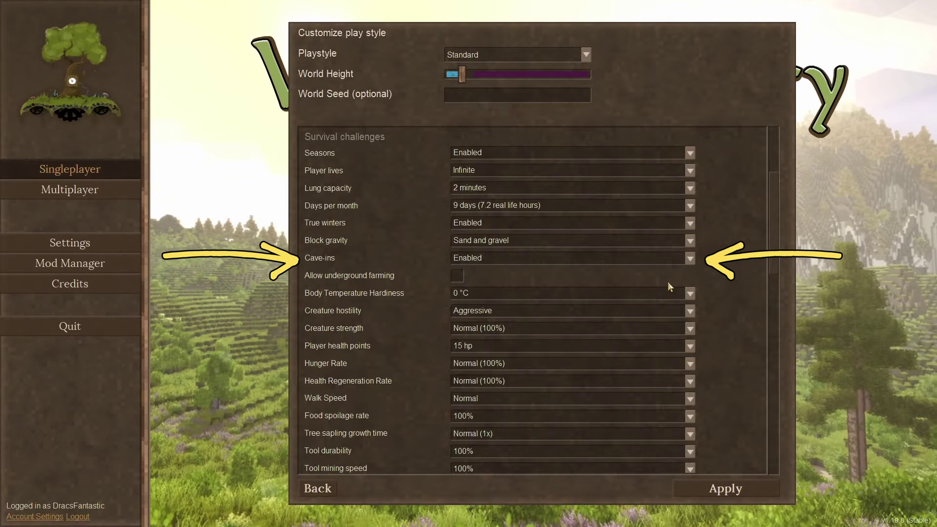
Step: Set cave-ins to Disabled in the survival challenges
left_click(688, 258)
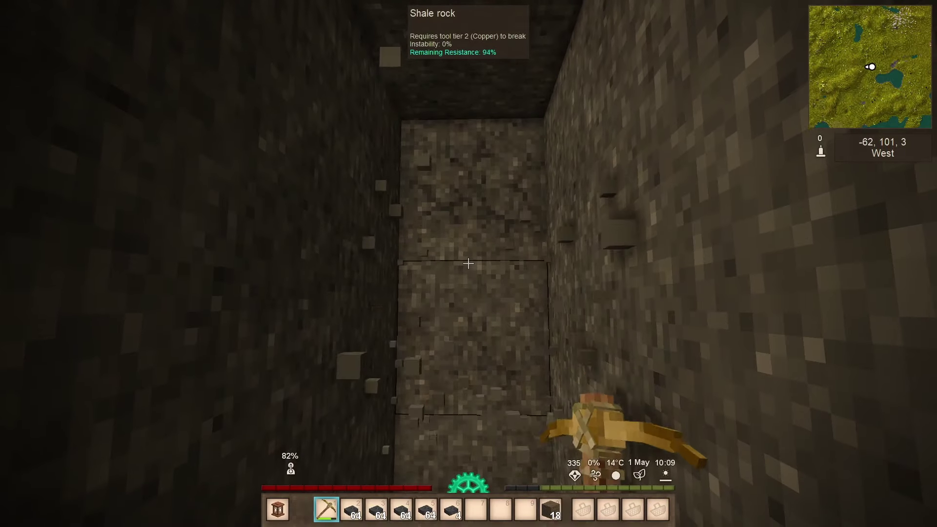
left_click_drag(468, 263, 468, 263)
key("w")
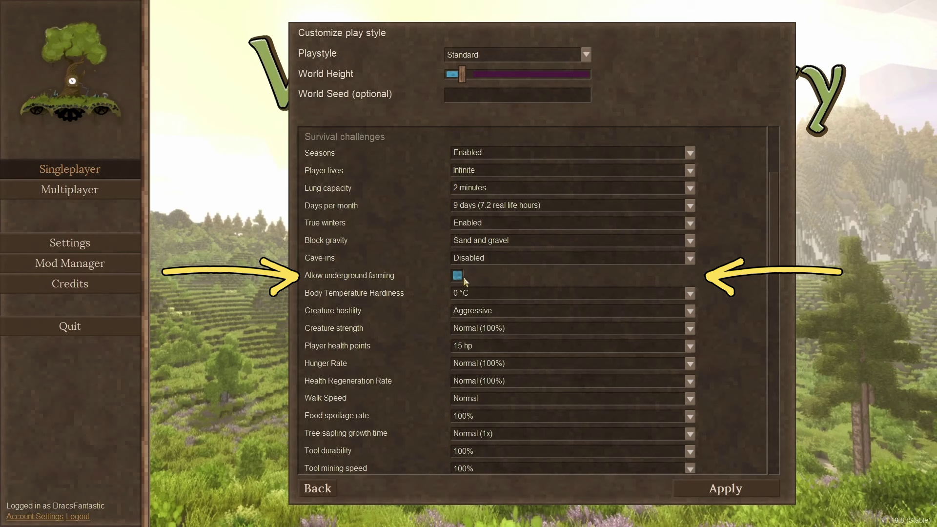
Step: Turn off underground farming, and review body temperature hardiness and creature hostility, keeping 0 °C and Aggressive
left_click(463, 277)
left_click(688, 295)
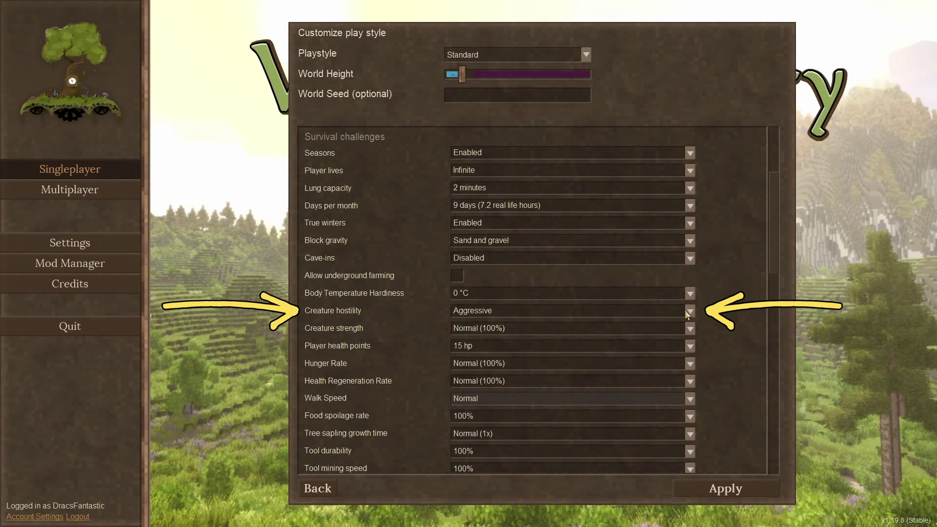
left_click(685, 310)
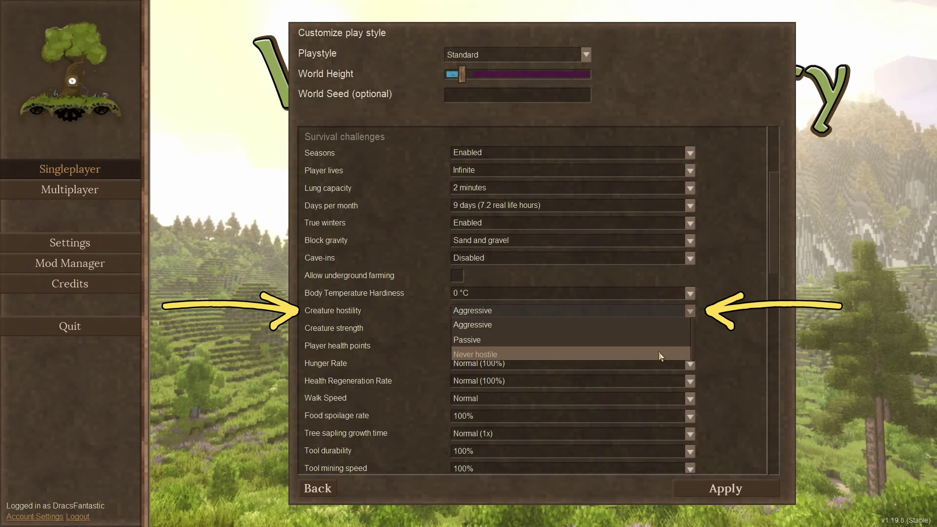
left_click(663, 326)
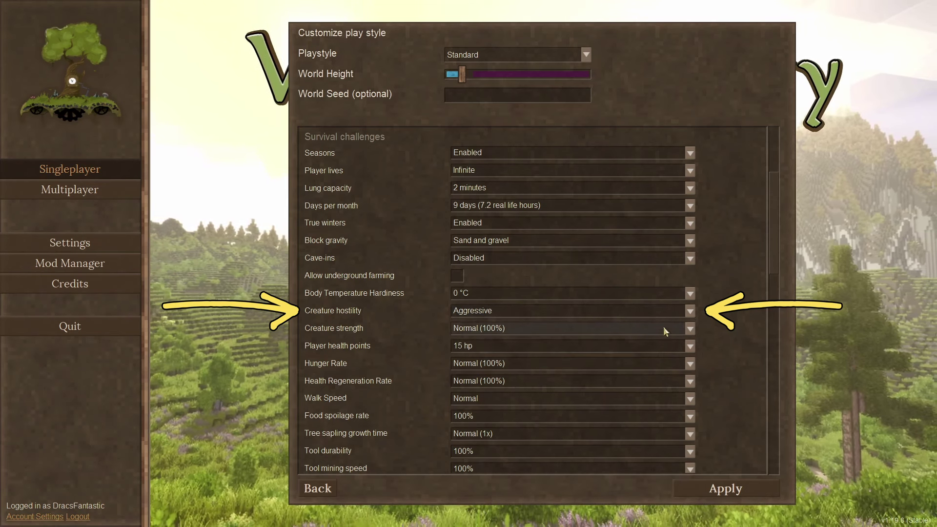
Step: Set the creature strength to Strong (150%) and the player health points to 10 hp
left_click(690, 328)
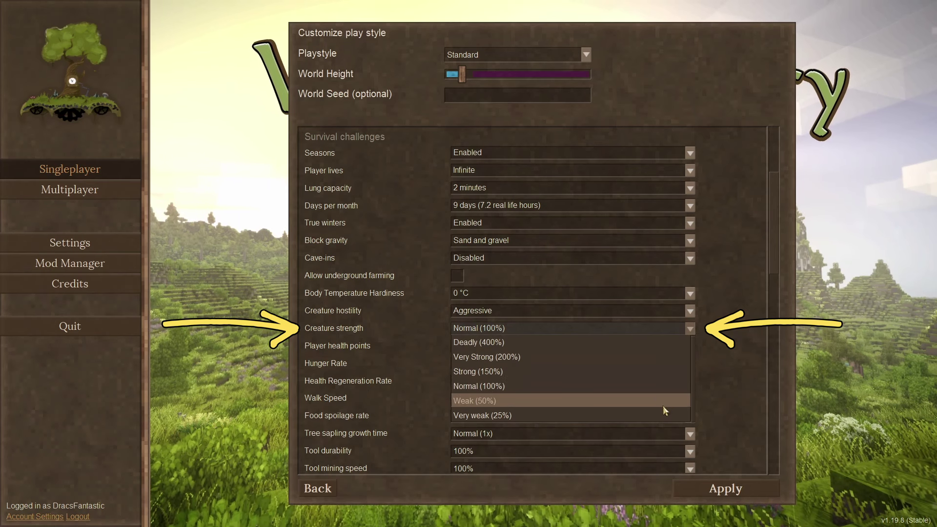
left_click(661, 372)
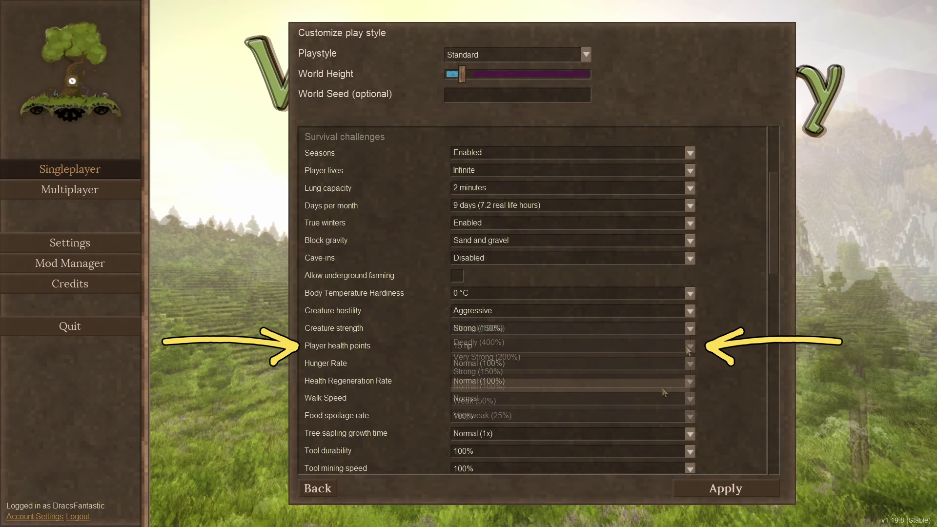
left_click(688, 345)
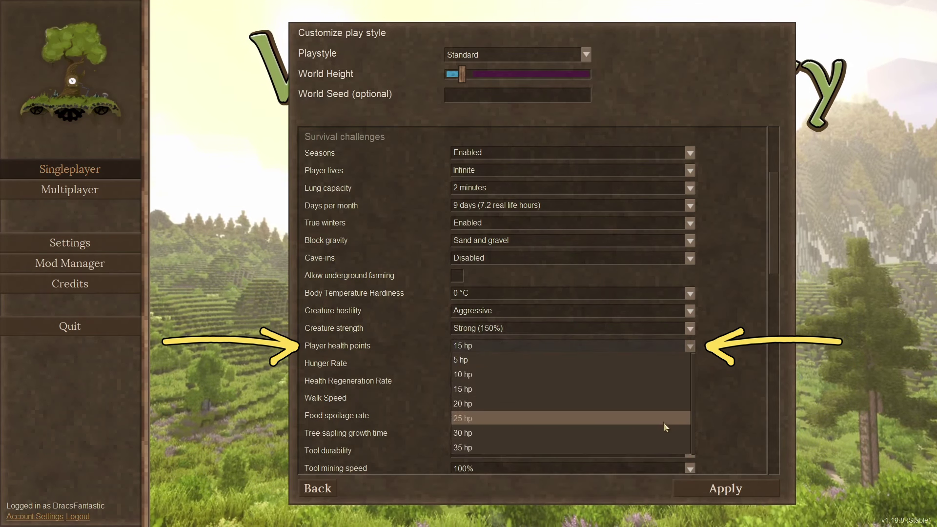
left_click(660, 374)
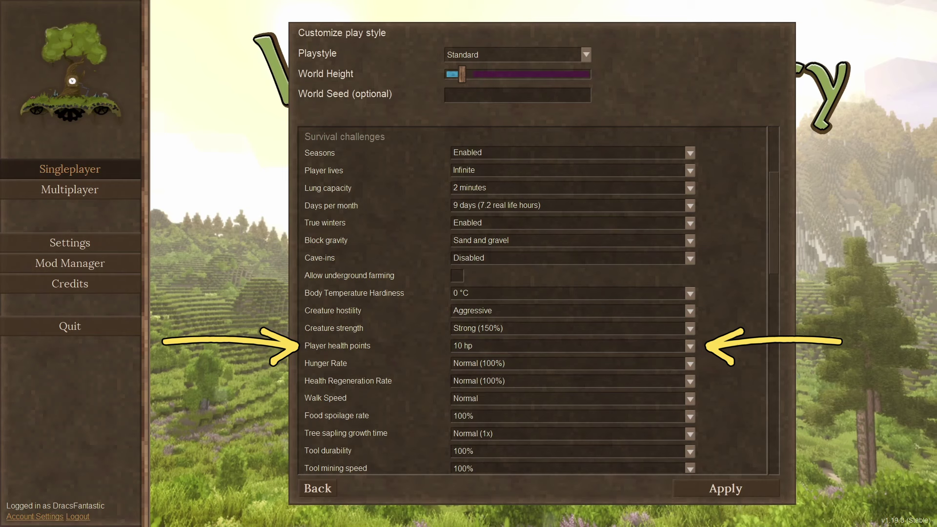
Step: Review the hunger rate choices, keeping Normal (100%), and set the health regeneration rate to Slightly faster (125%)
left_click(690, 363)
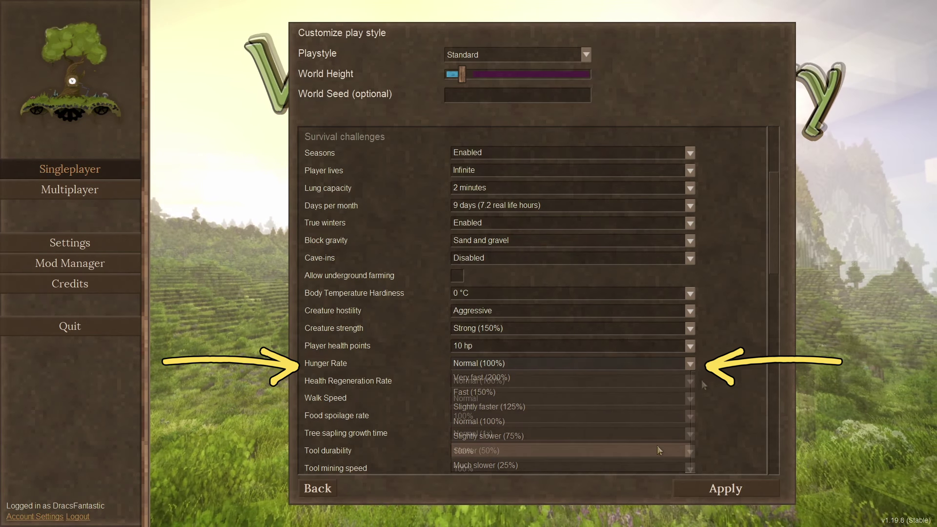
left_click(689, 380)
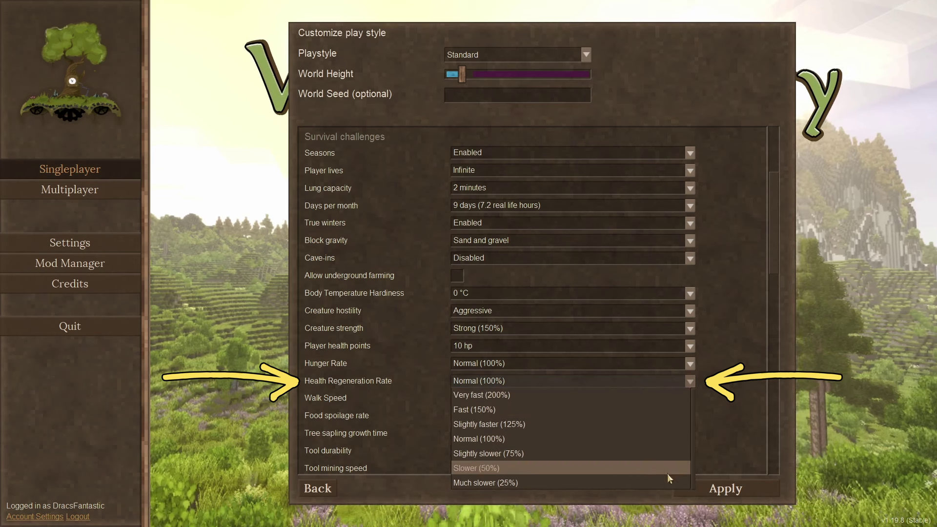
left_click(663, 429)
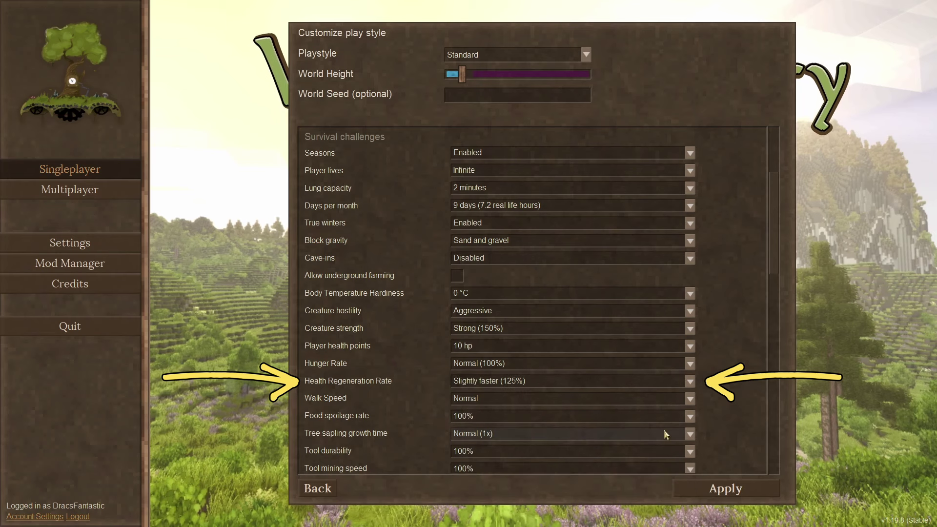
Step: Review the walk speed and food spoilage rate choices, keeping the spoilage rate at 100%
left_click(689, 399)
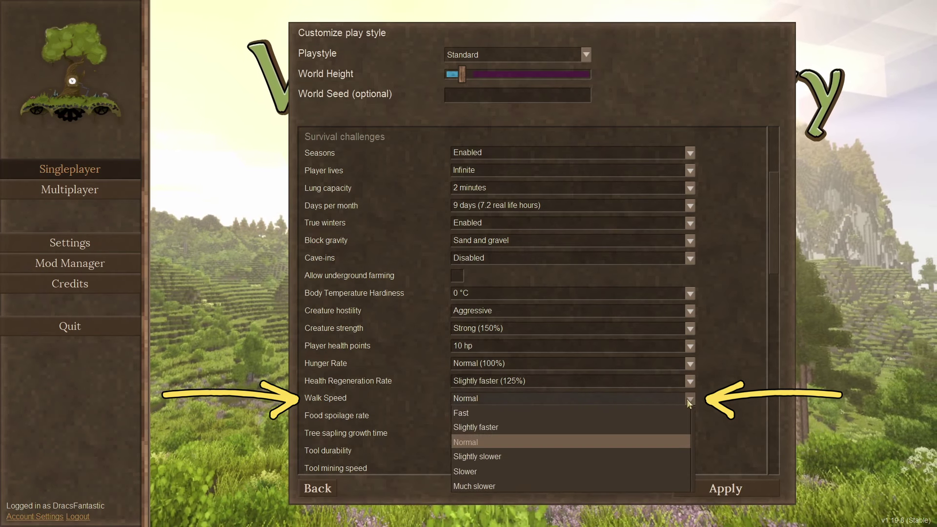
left_click(598, 485)
scroll(598, 479, "down", 5)
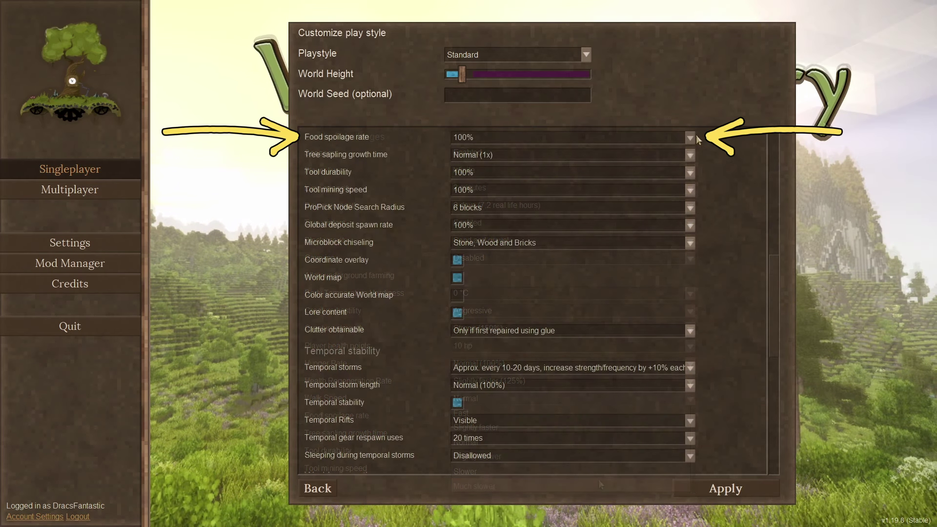
left_click(689, 137)
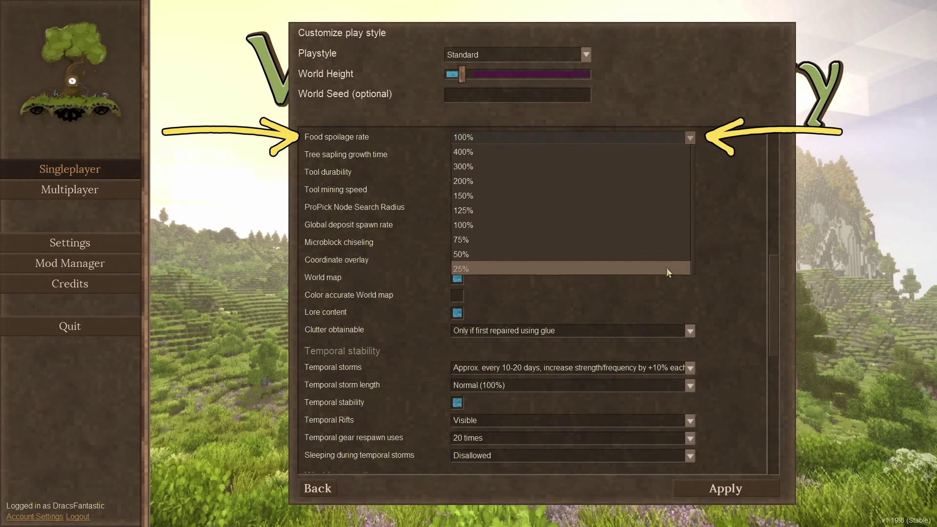
left_click(664, 225)
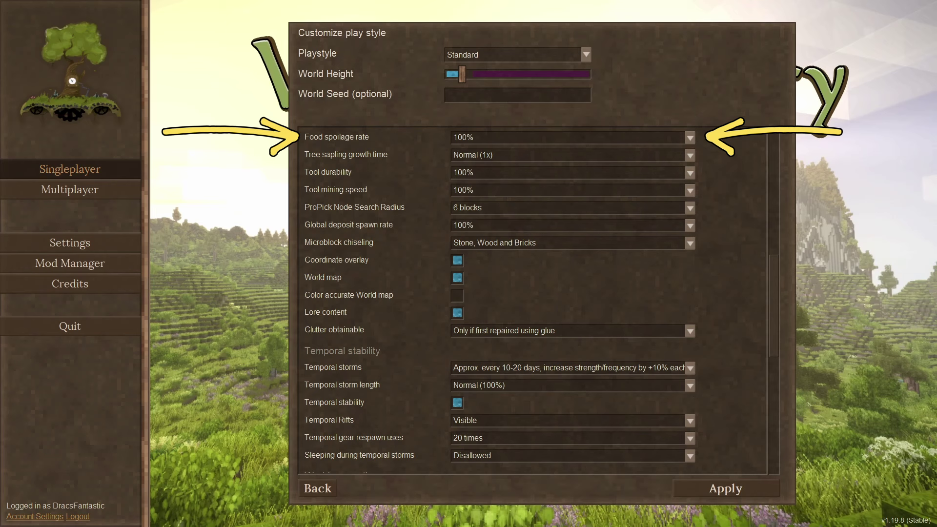
Step: Set the tree sapling growth time to Slightly faster (0.75x) and the tool durability to 300%
left_click(690, 155)
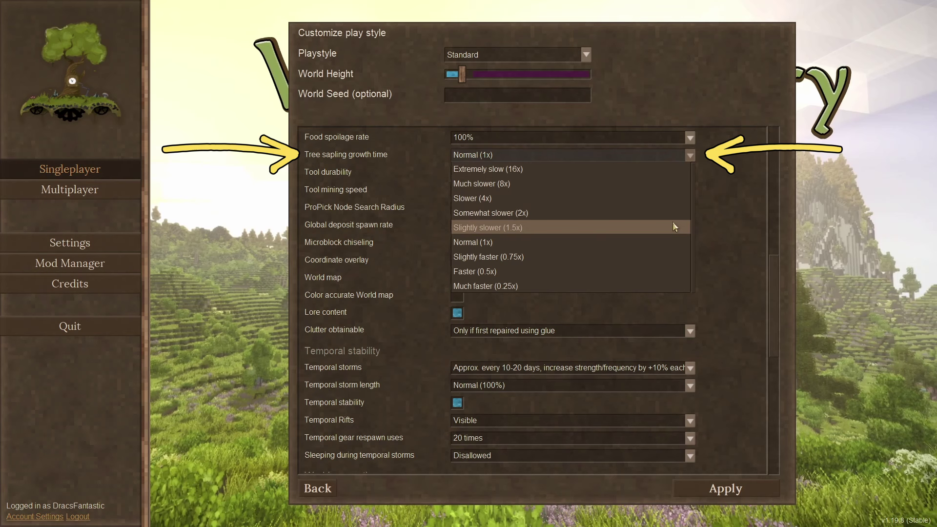
left_click(660, 256)
left_click(690, 173)
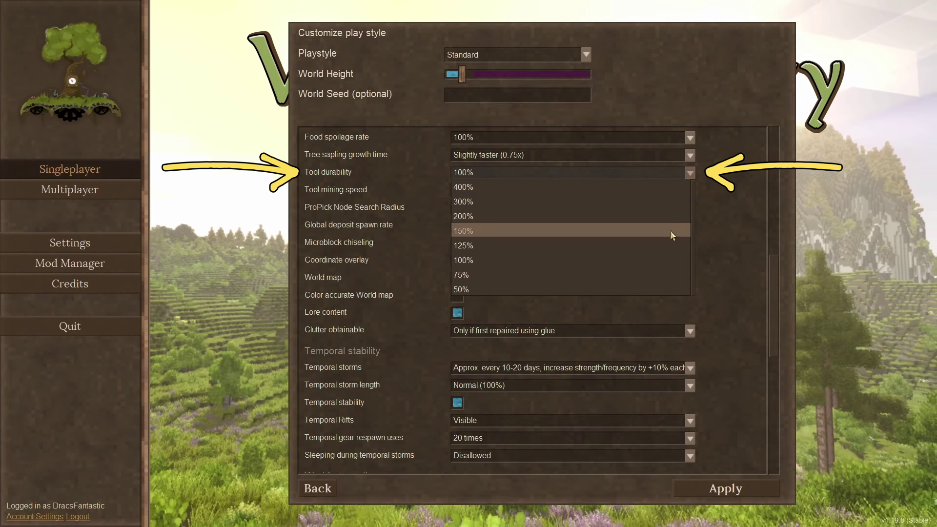
left_click(670, 206)
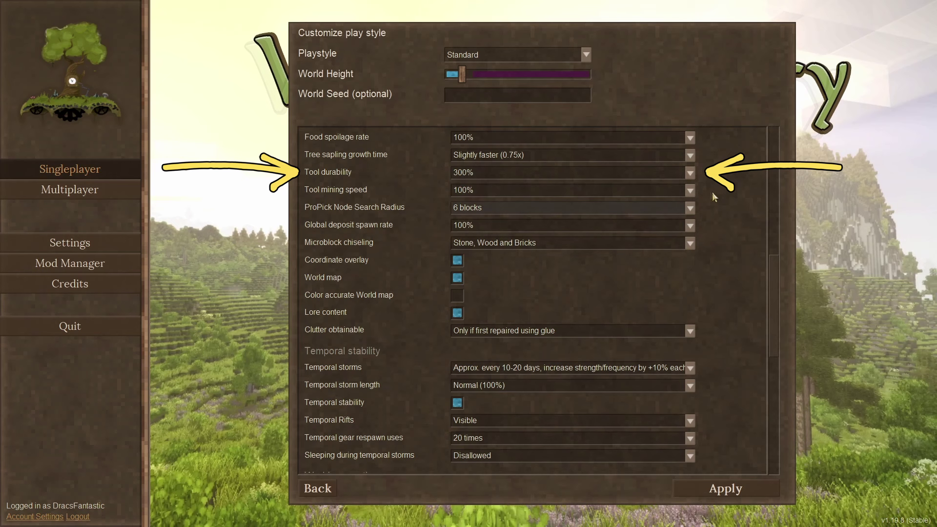
Step: Review the tool mining speed and ProPick node search radius choices, keeping 100% and 6 blocks
left_click(692, 189)
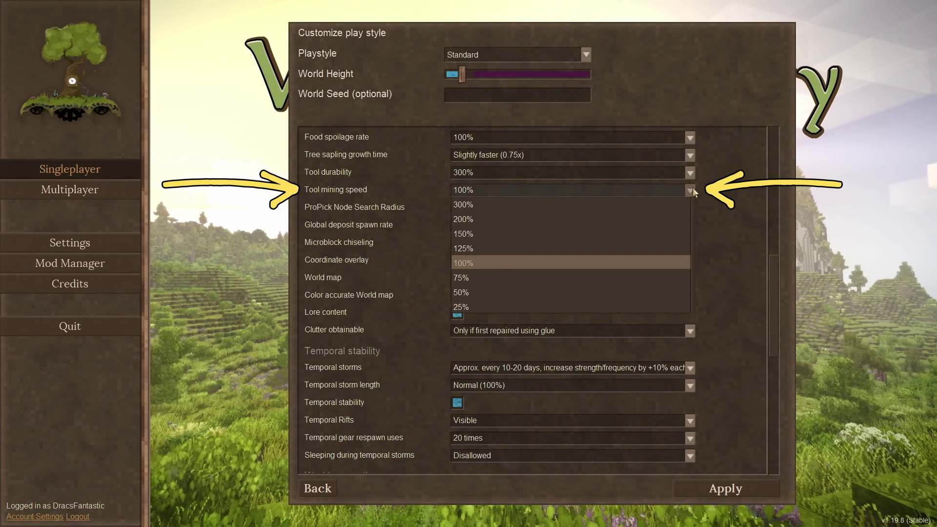
left_click(676, 263)
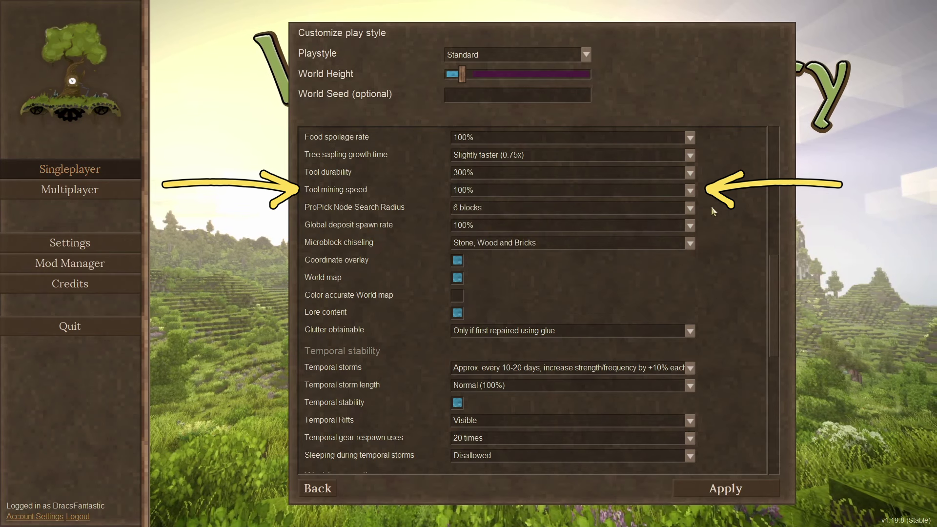
left_click(691, 207)
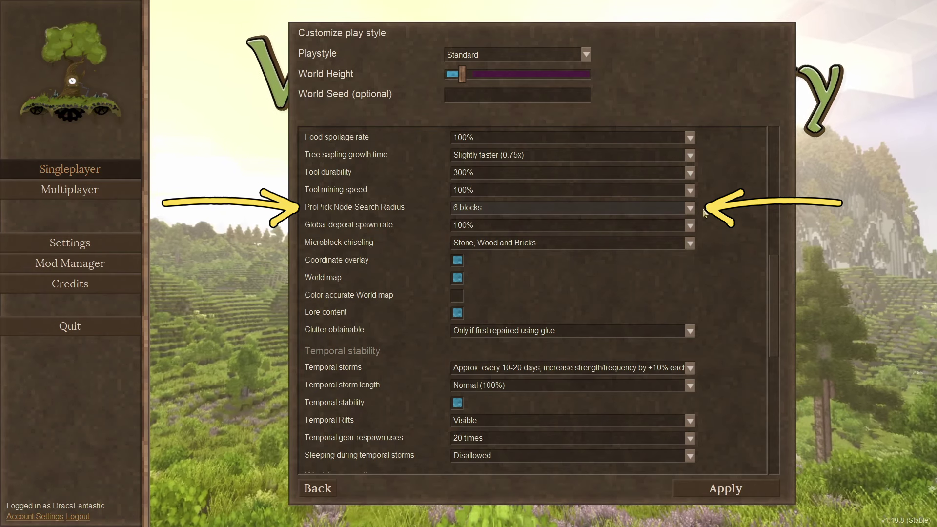
Step: Set the global deposit spawn rate to 120% and microblock chiseling to Most cubic blocks
left_click(690, 225)
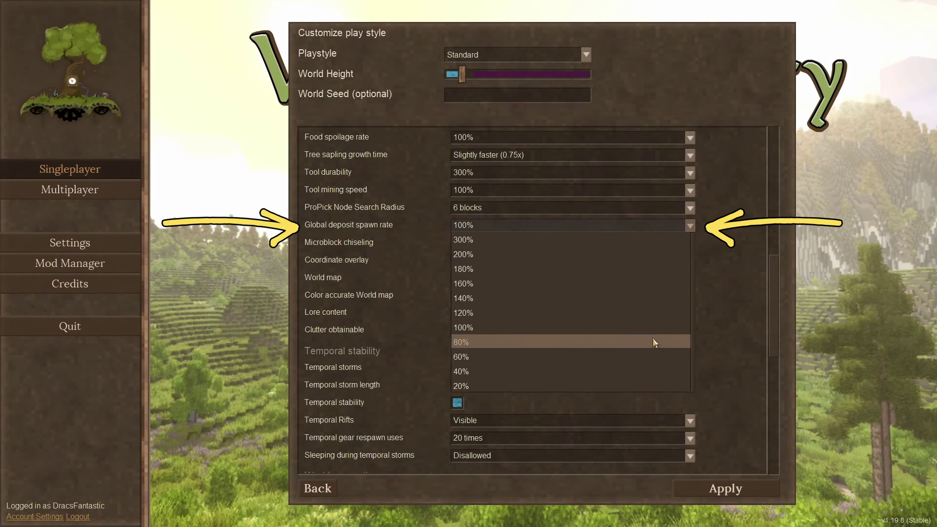
left_click(652, 312)
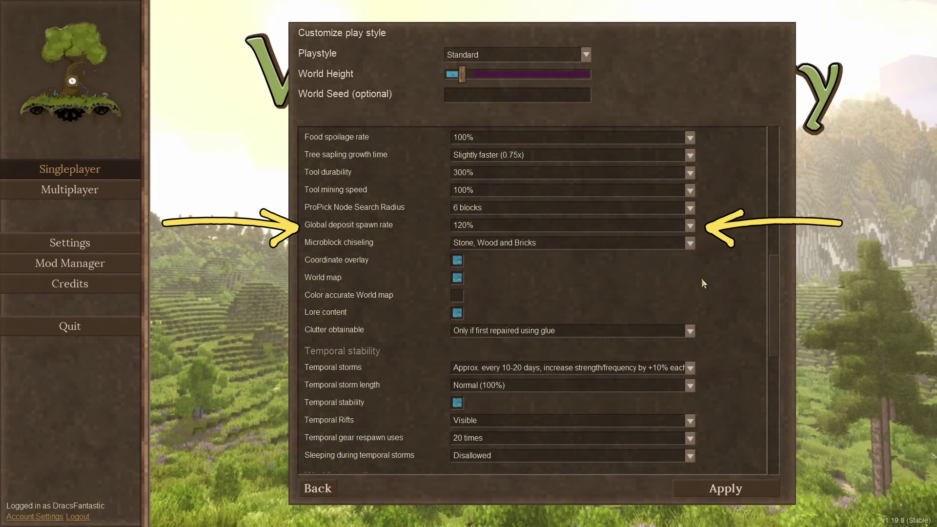
left_click(690, 243)
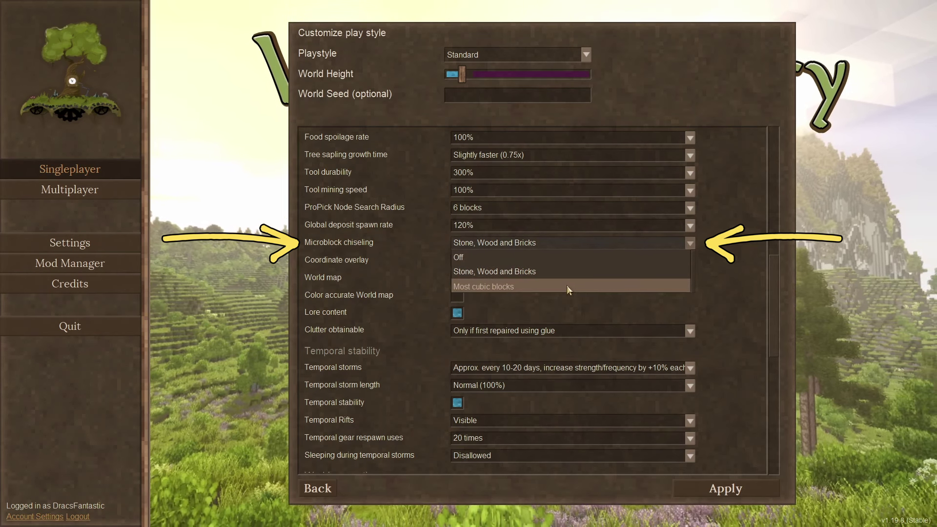
left_click(566, 286)
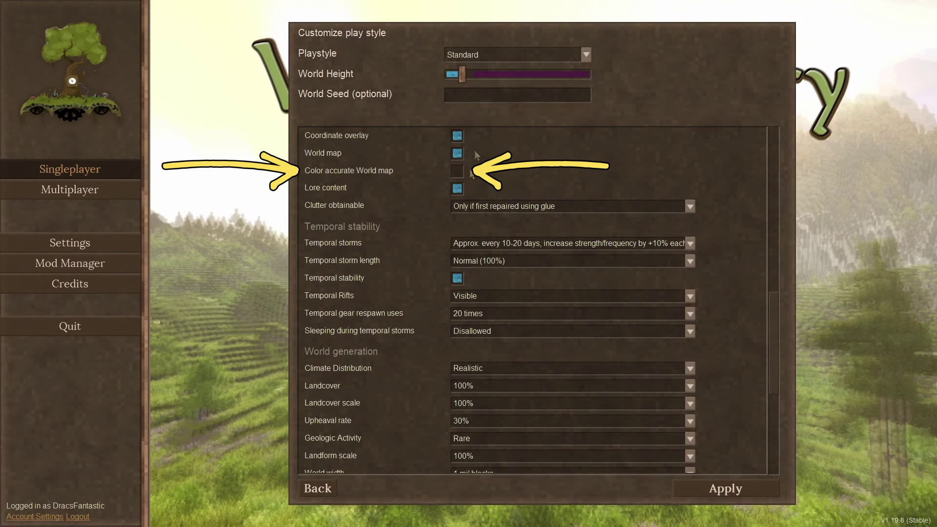
Step: Enable the color accurate world map and keep clutter obtainable at "Only if first repaired using glue"
left_click(458, 171)
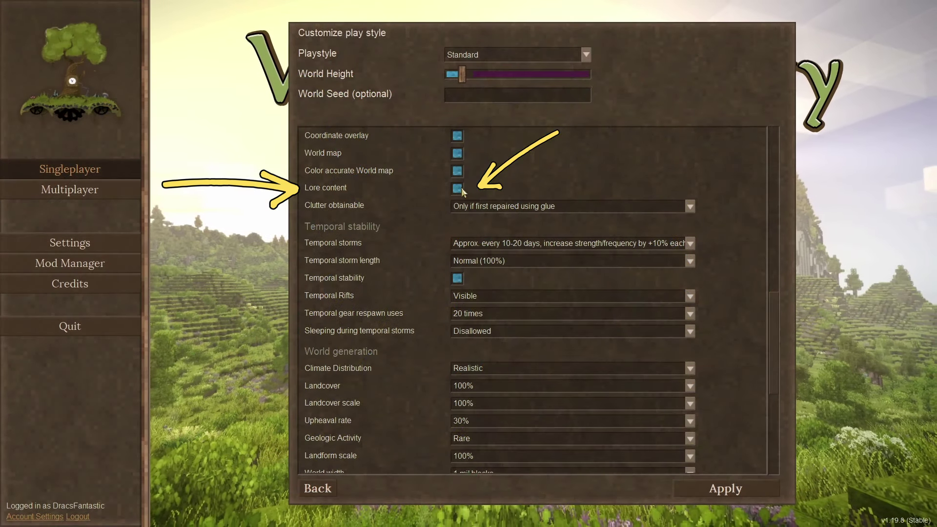
mouse_move(353, 188)
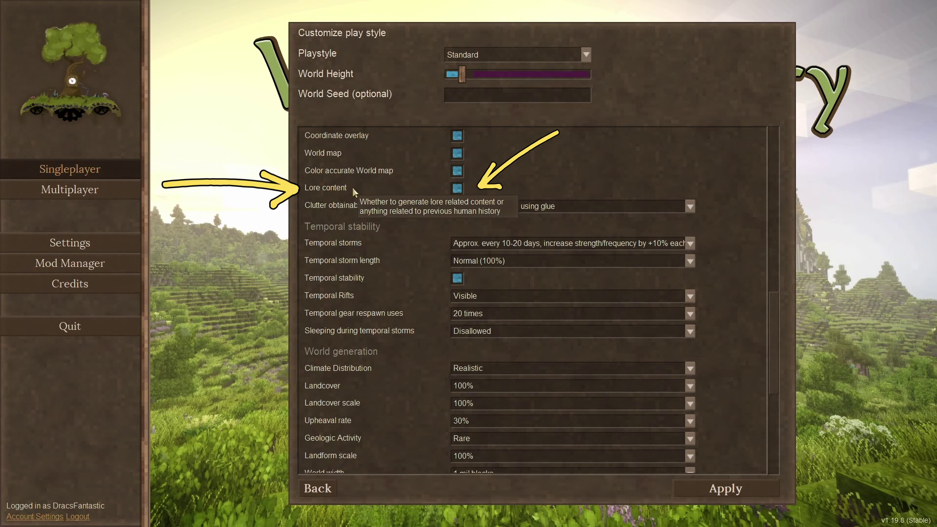
left_click(690, 206)
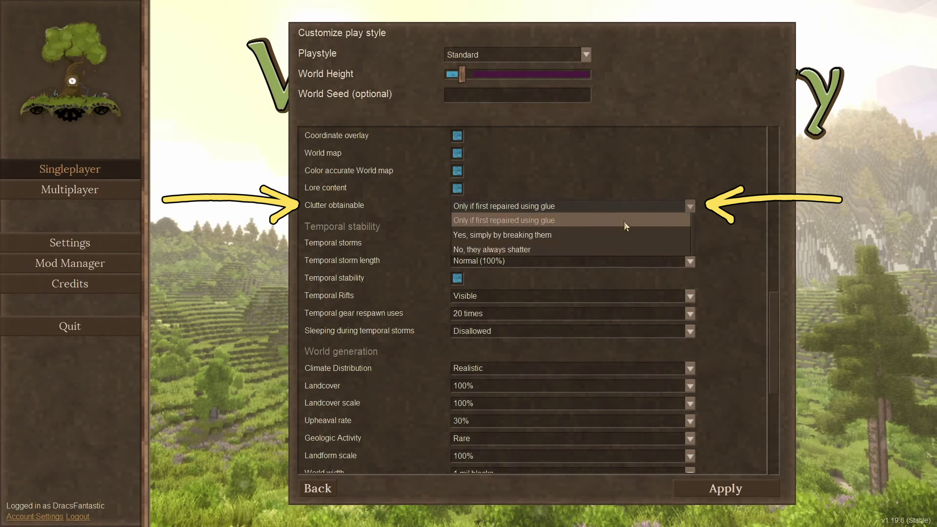
left_click(628, 208)
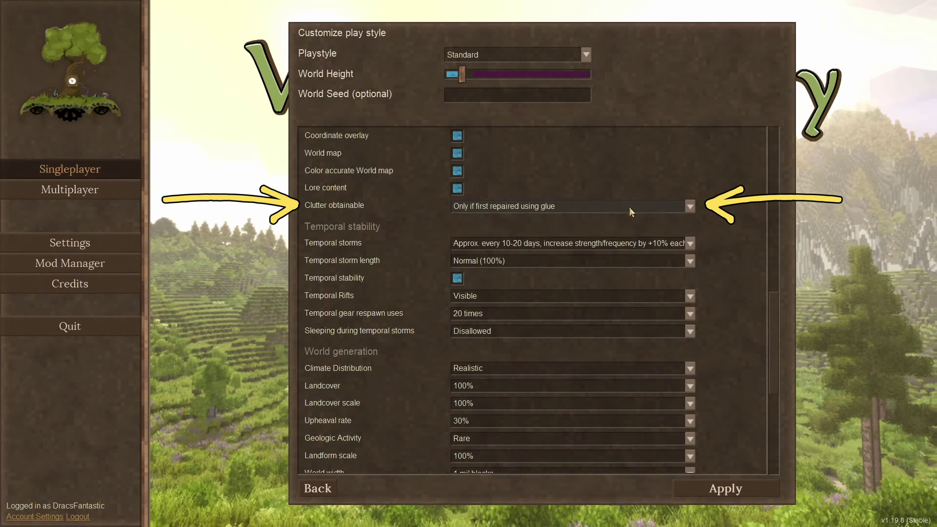
Step: Review the temporal storm frequency choices and set the temporal storm length to Much Shorter (25%)
scroll(713, 154, "down", 3)
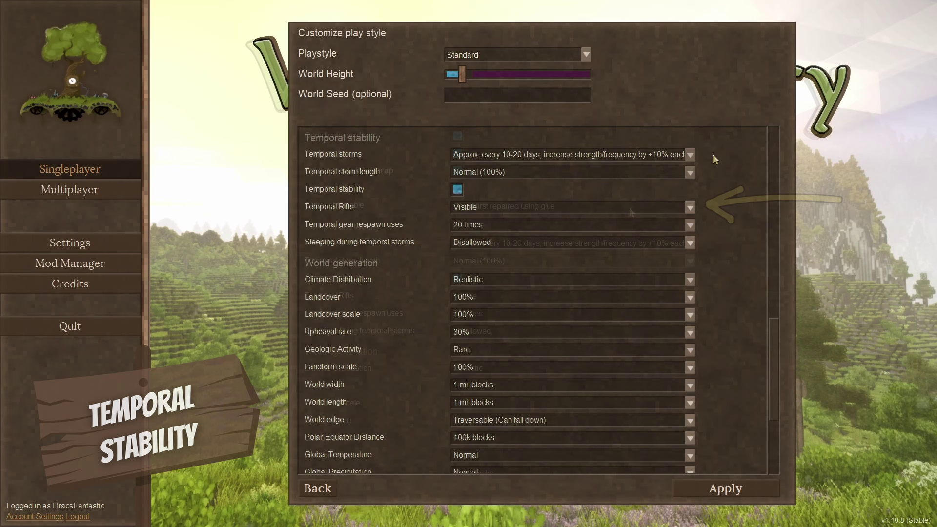
left_click(690, 153)
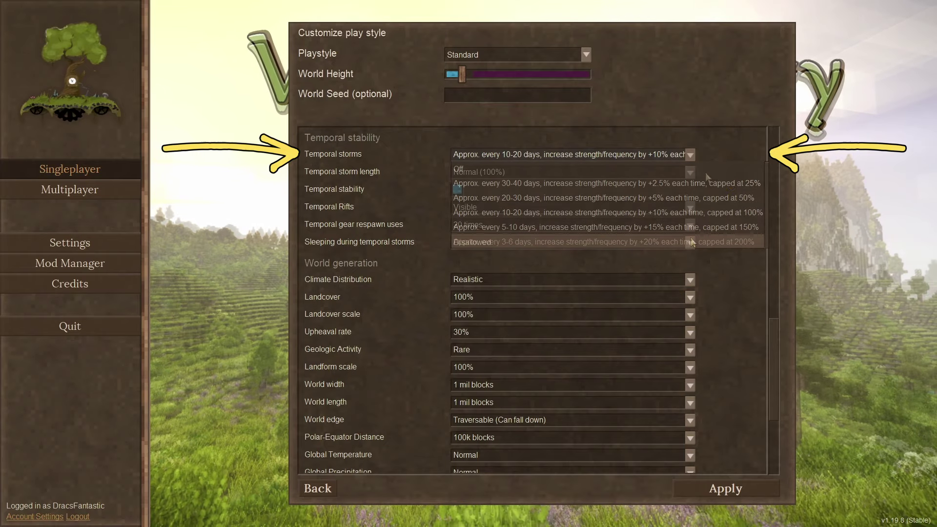
left_click(690, 172)
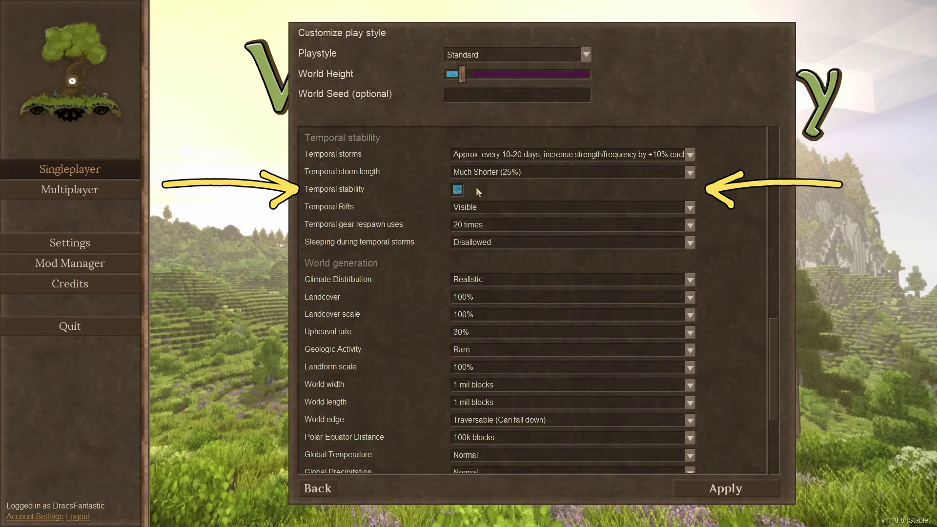
Step: Keep temporal rifts at Visible and set the temporal gear respawn uses to Infinite
left_click(689, 207)
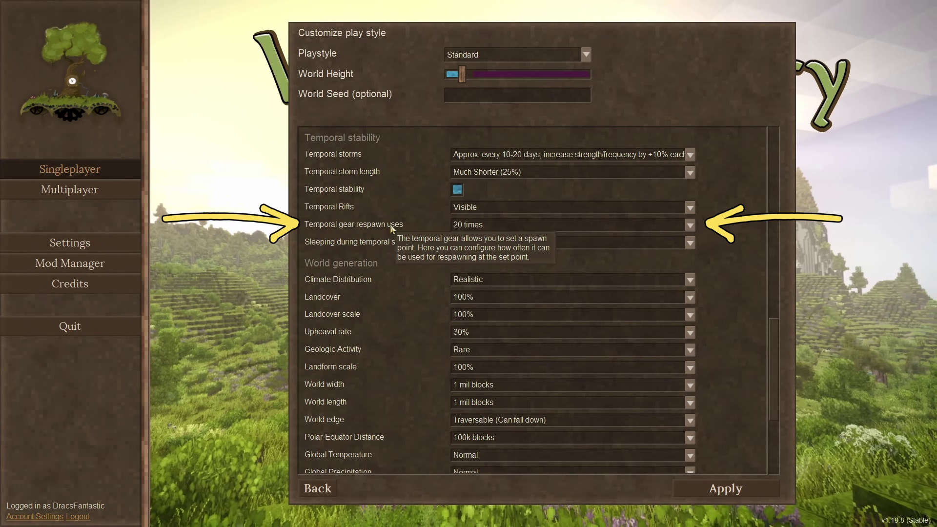
left_click(687, 225)
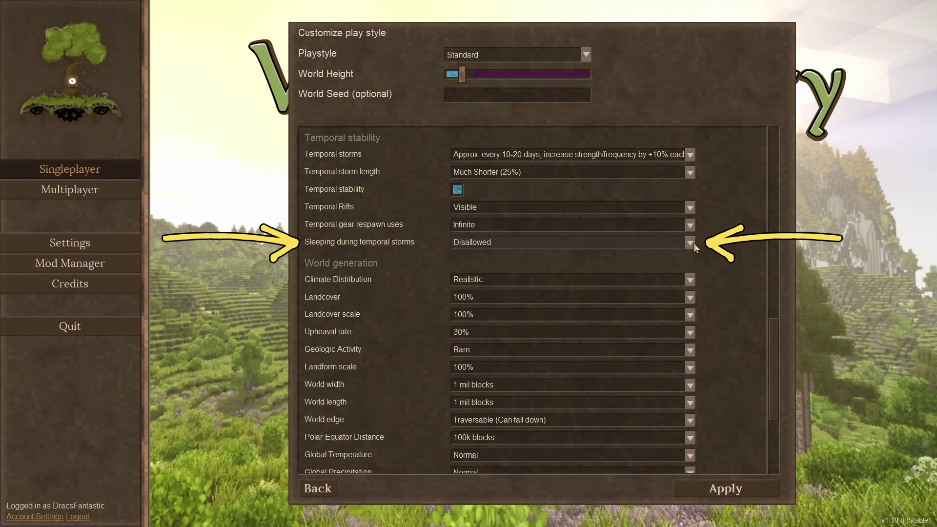
Step: Set sleeping during temporal storms to Allowed and try the Patchy climate distribution
left_click(692, 243)
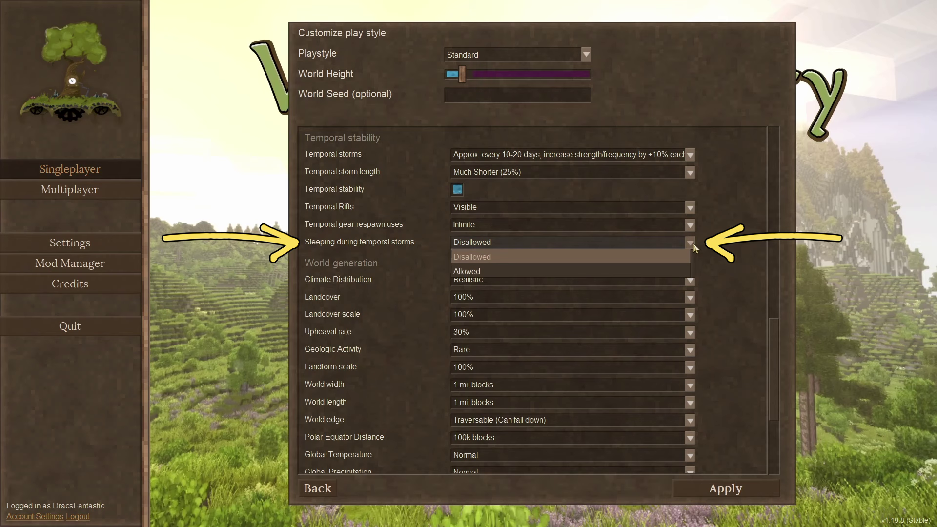
left_click(671, 272)
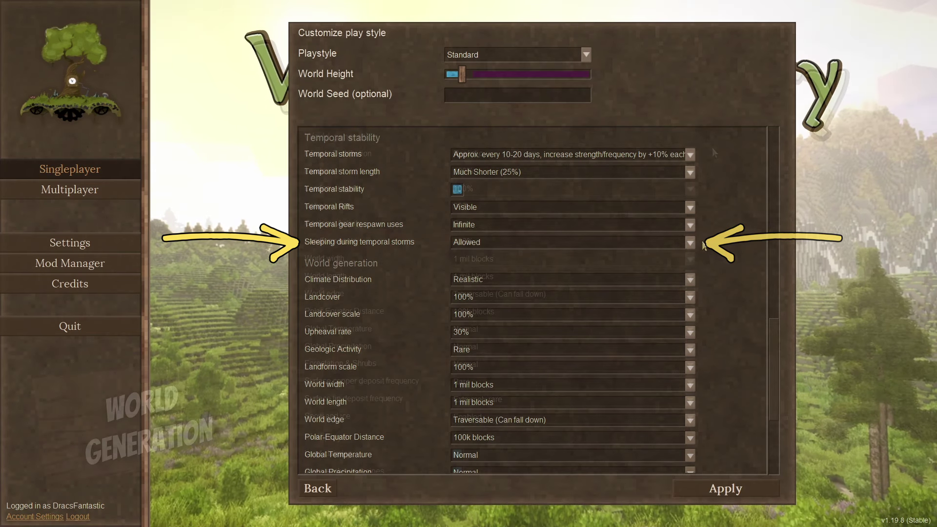
scroll(712, 147, "down", 3)
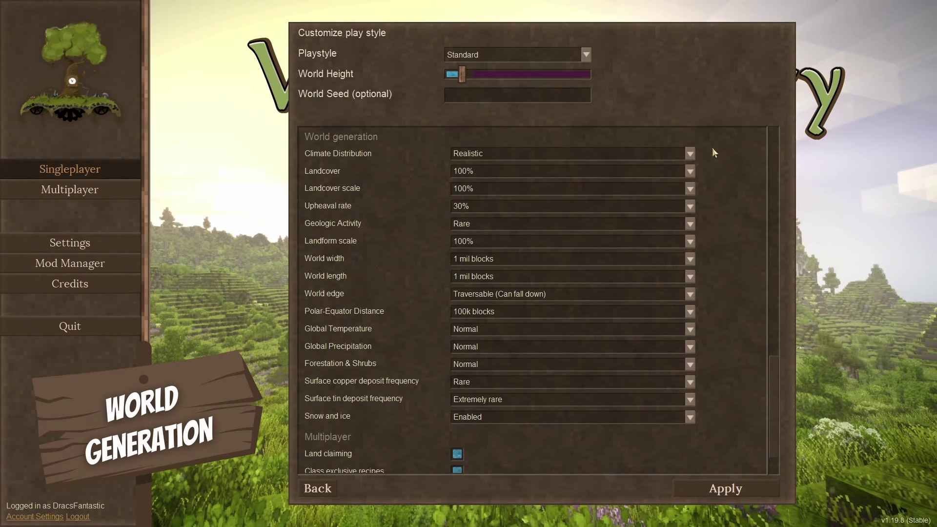
left_click(688, 152)
left_click(634, 181)
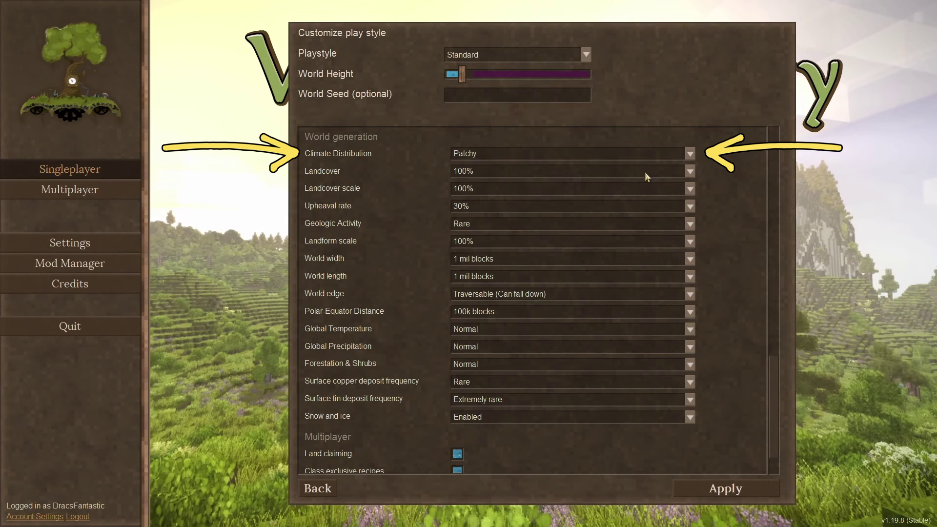
mouse_move(363, 155)
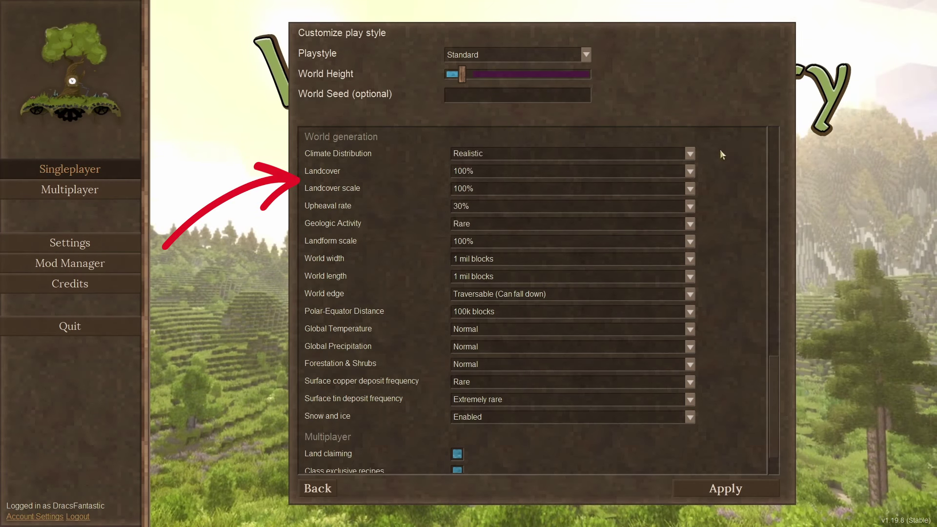
Step: Set the landcover to 90% and keep the landcover scale at 100%
mouse_move(359, 172)
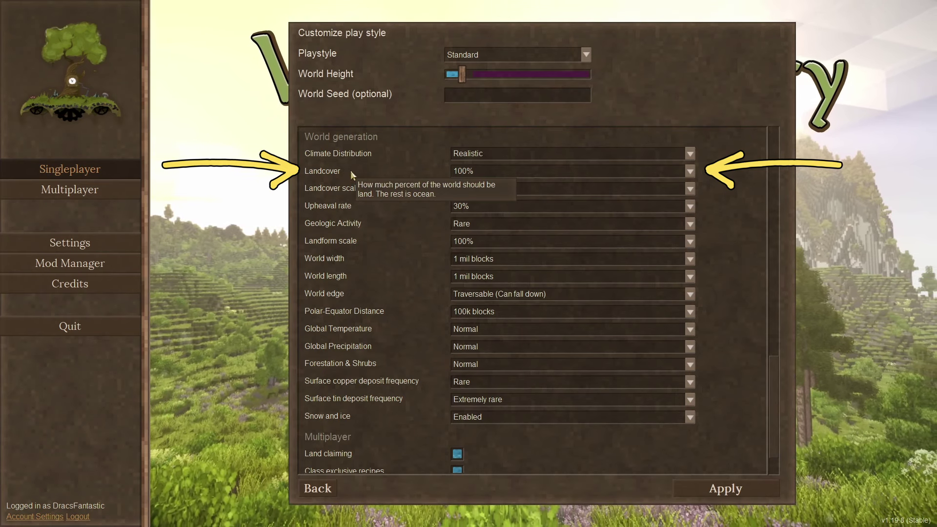
left_click(673, 171)
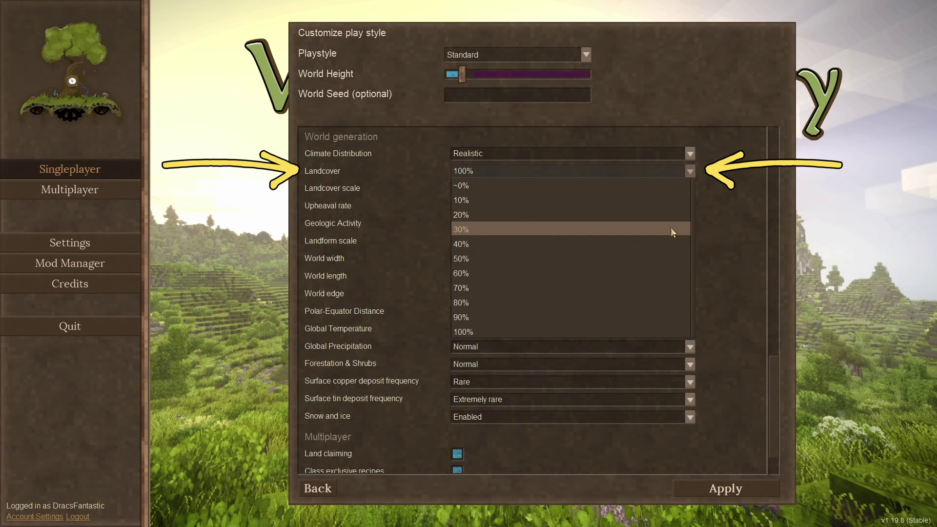
left_click(671, 318)
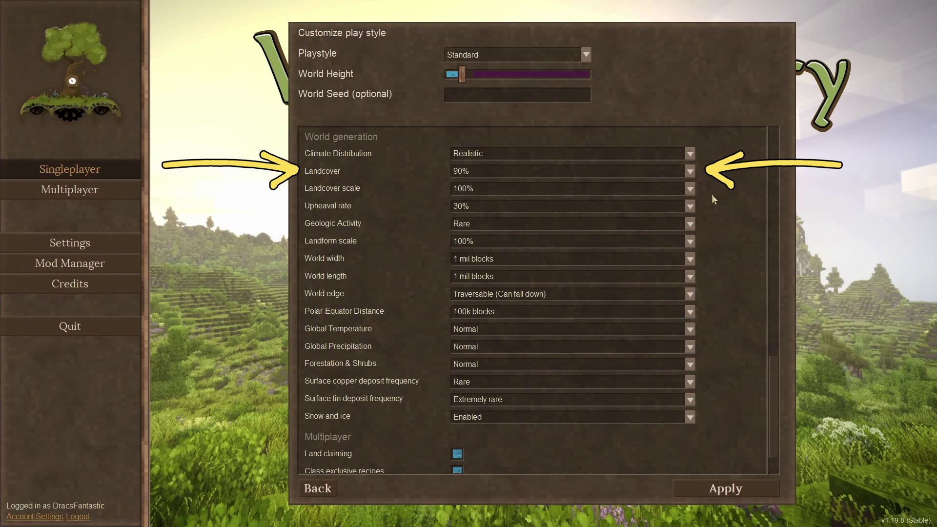
left_click(689, 188)
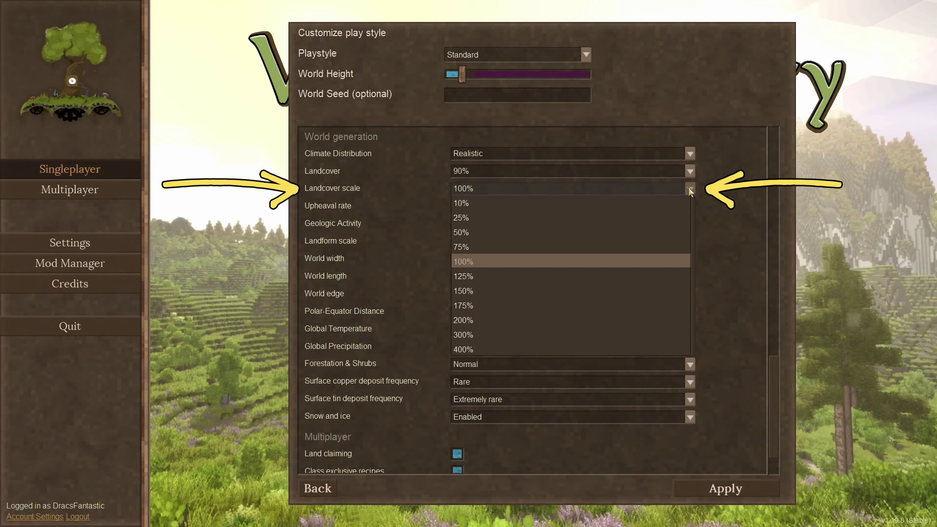
Step: Review the upheaval rate and geologic activity choices, keeping 30% and Rare
left_click(691, 207)
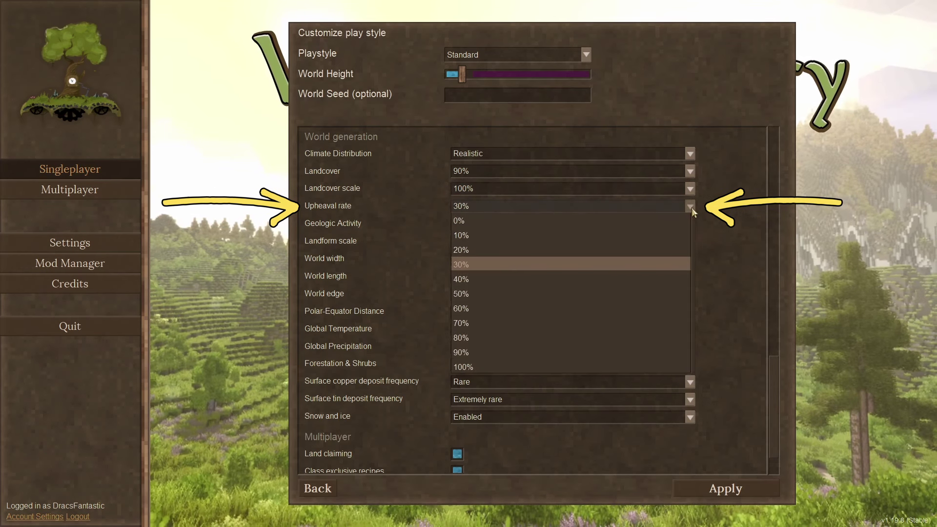
left_click(692, 207)
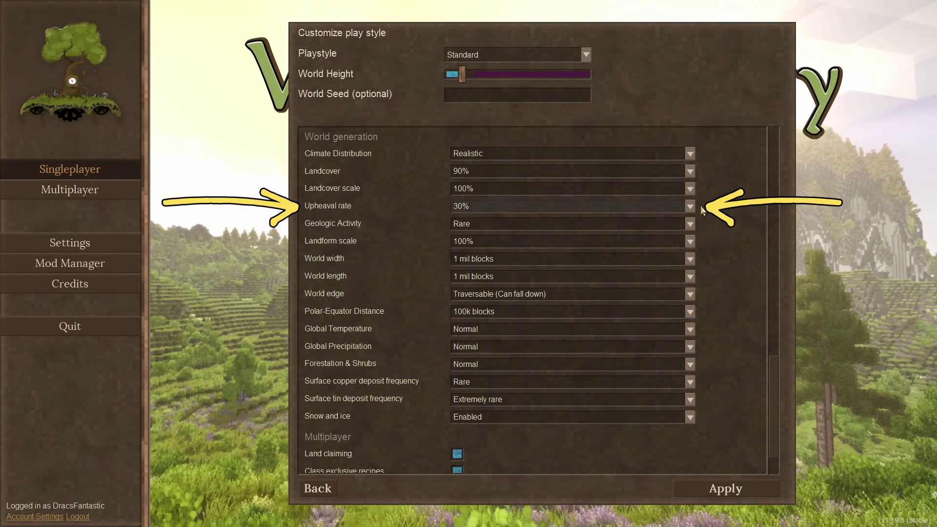
left_click(690, 223)
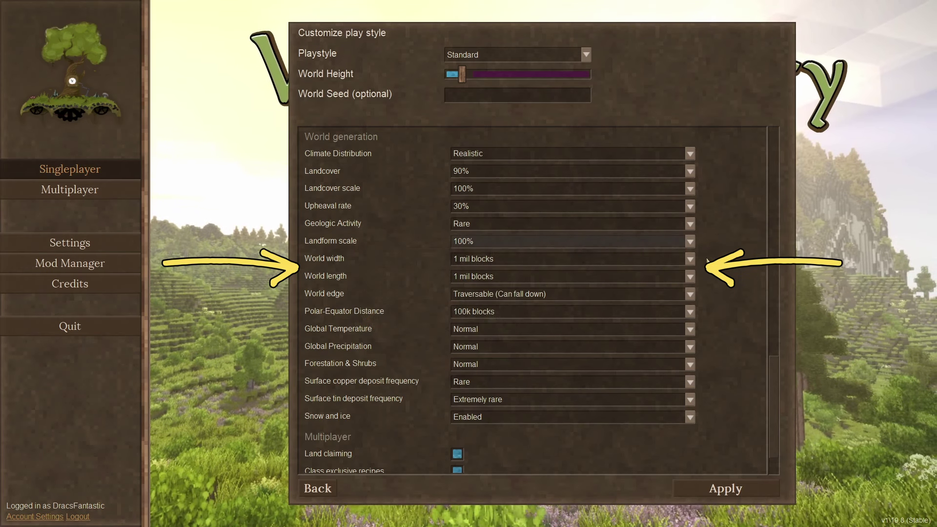
Step: Set the world width to 2 mil blocks and the world length to 256 blocks
left_click(691, 258)
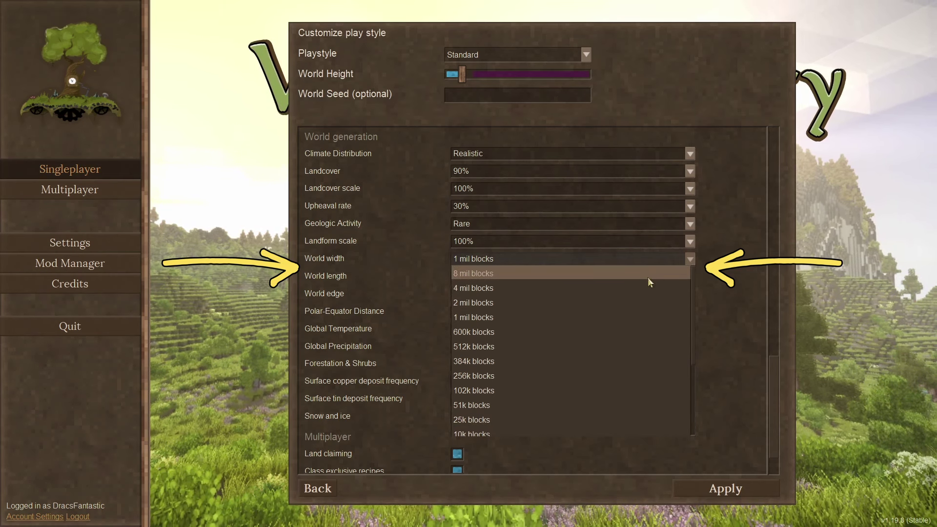
left_click(636, 312)
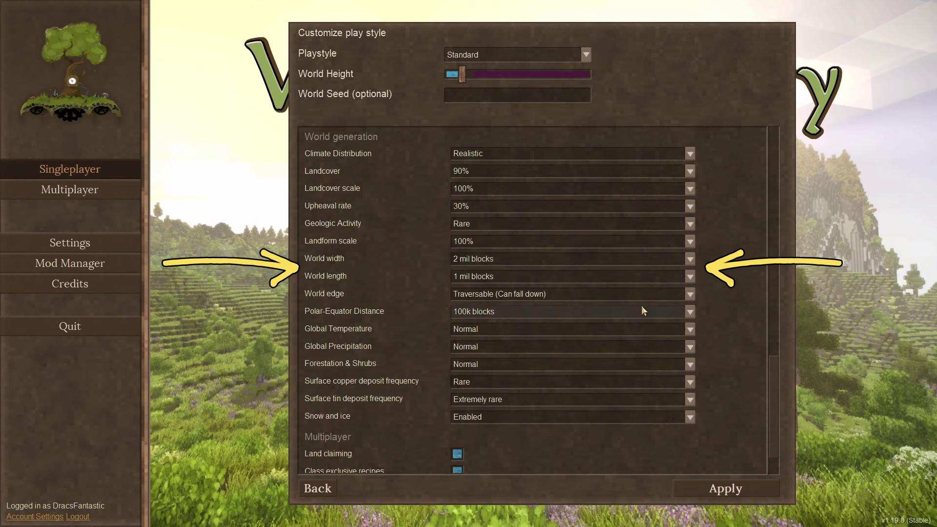
left_click(690, 274)
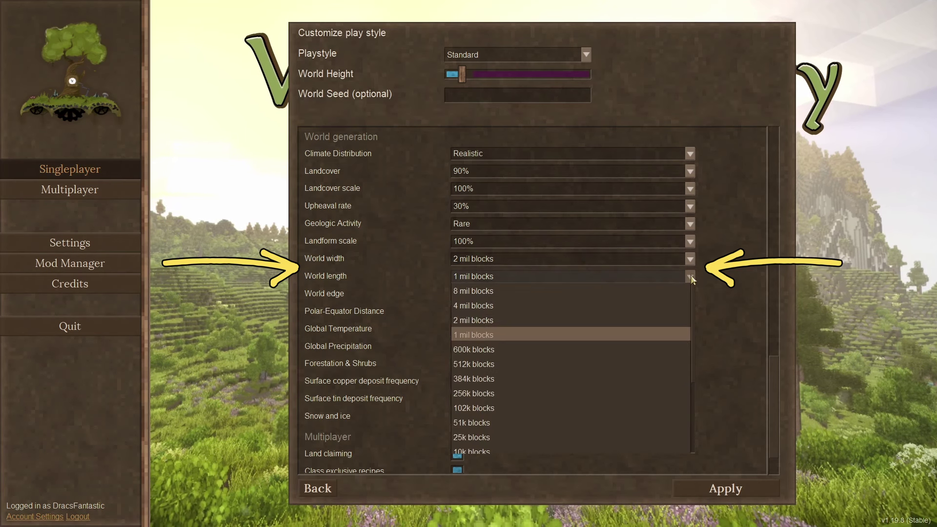
scroll(648, 395, "down", 3)
left_click(631, 406)
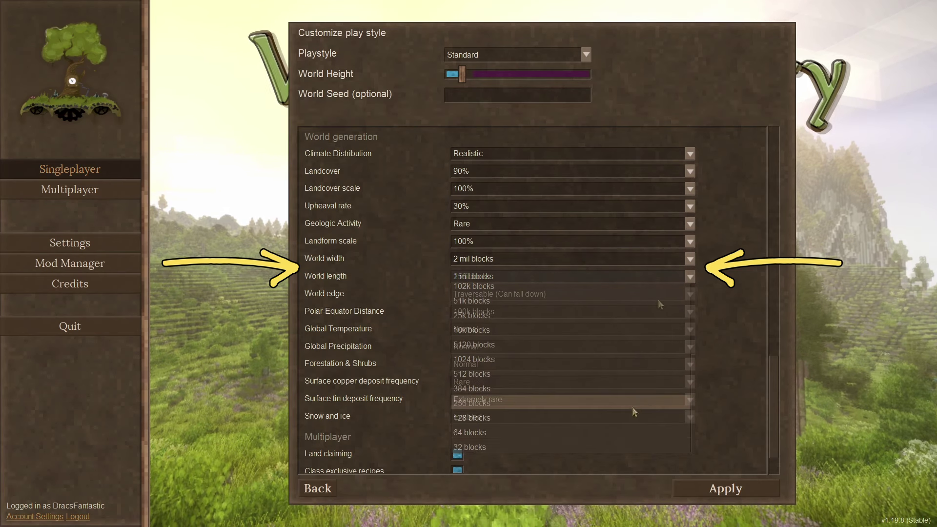
Step: Try the Blocked world edge option, then return it to Traversable (Can fall down)
left_click(649, 308)
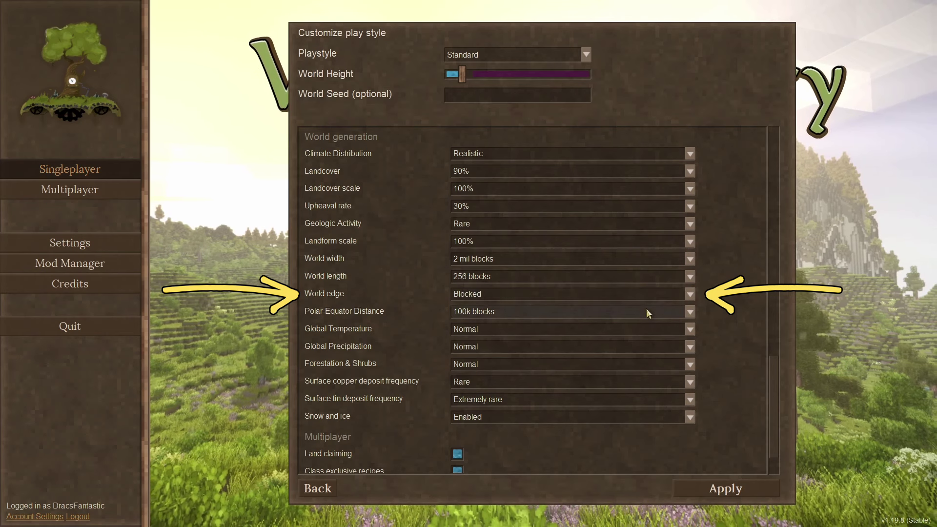
left_click(690, 293)
left_click(646, 321)
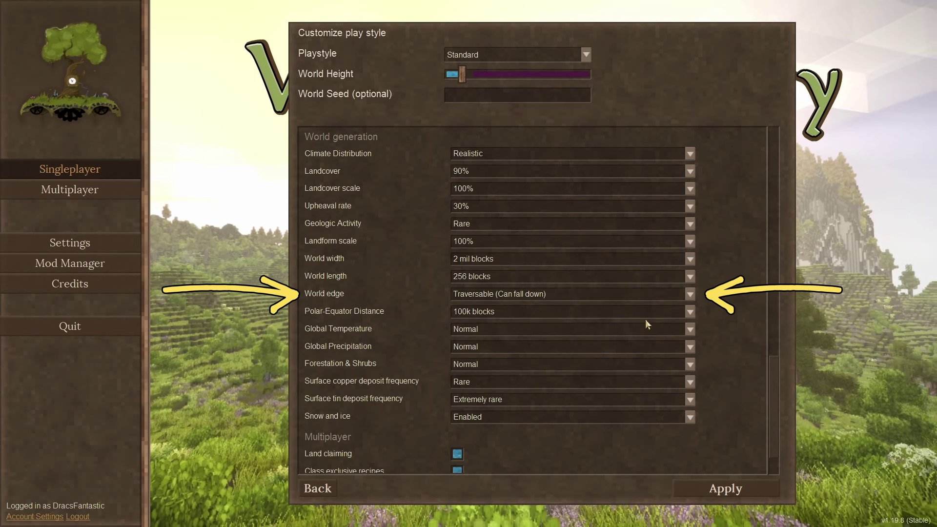
Step: Set the polar-equator distance to 25k blocks and the global temperature to Snowball earth
left_click(690, 311)
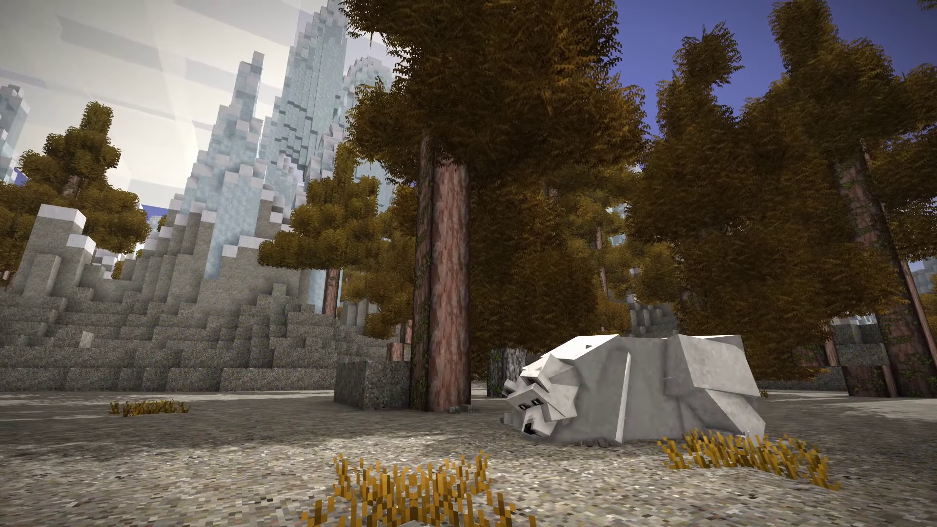
left_click(686, 330)
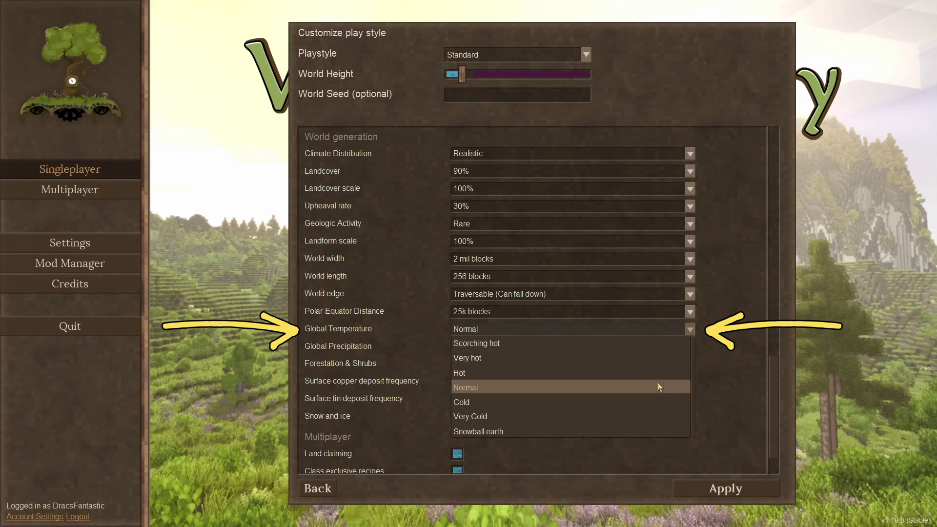
left_click(543, 429)
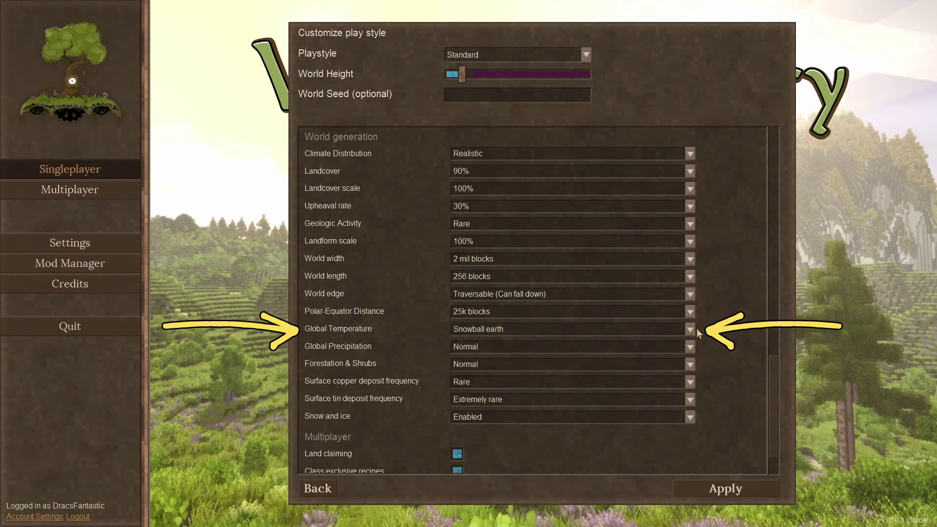
Step: Set the global precipitation to Humid and forestation and shrubs to Highly forested (+50%)
left_click(689, 348)
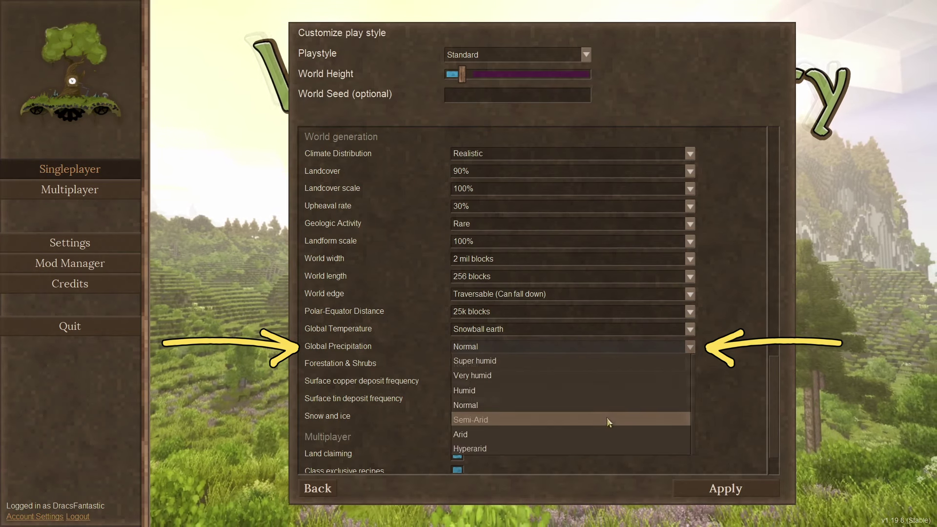
left_click(602, 390)
left_click(689, 364)
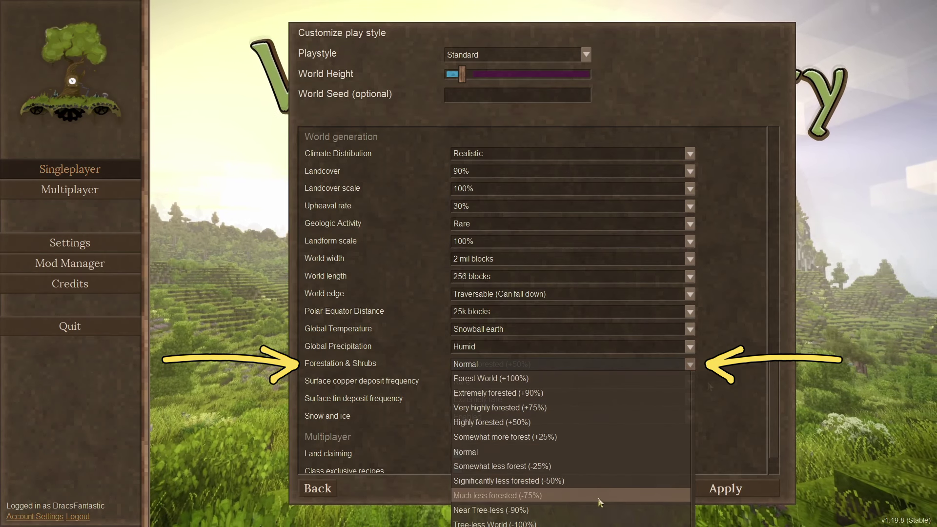
left_click(598, 422)
Step: Set both the surface copper and surface tin deposit frequencies to Uncommon
left_click(689, 381)
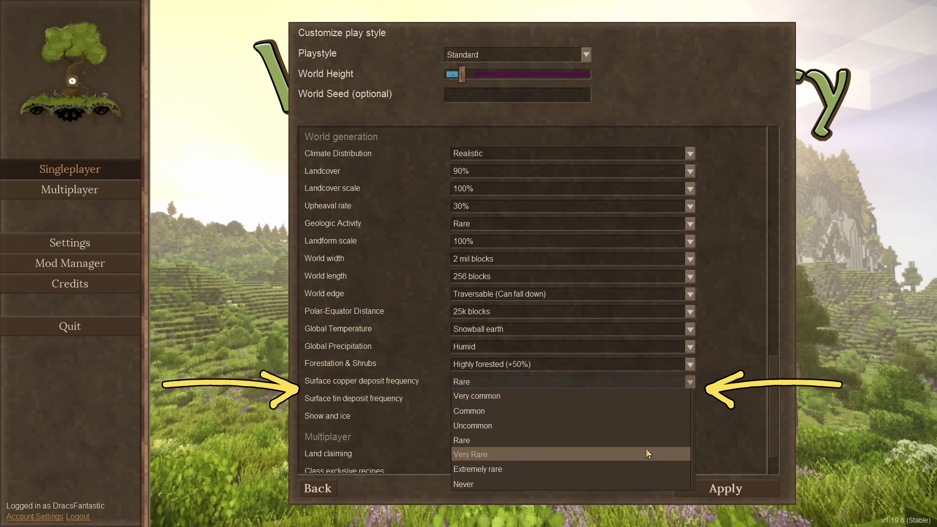
left_click(641, 429)
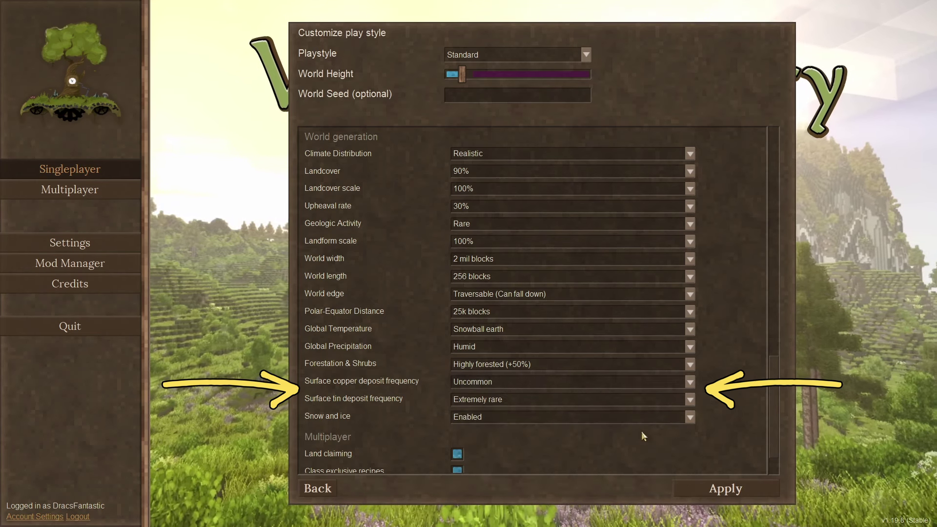
left_click(689, 399)
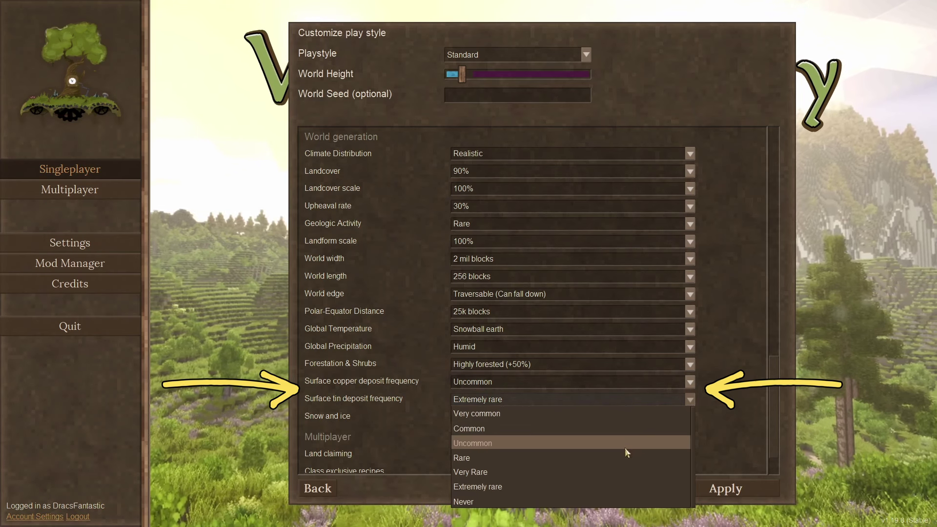
left_click(625, 444)
Step: Try disabling snow and ice, then switch the option back to Enabled
left_click(690, 417)
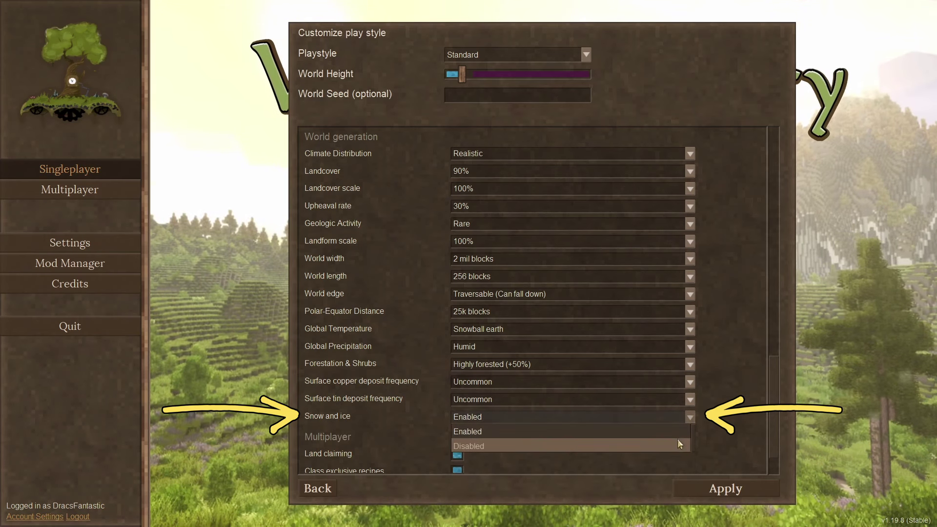
left_click(675, 441)
left_click(686, 417)
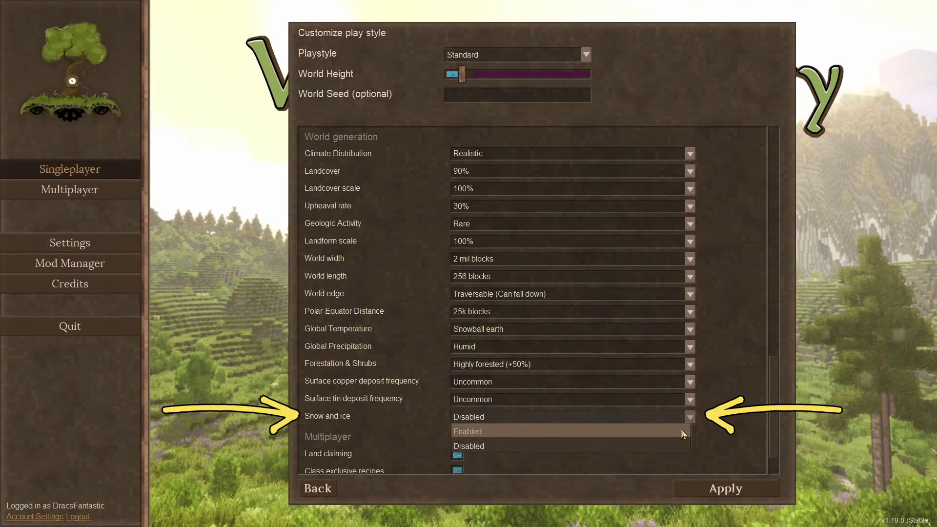
left_click(681, 428)
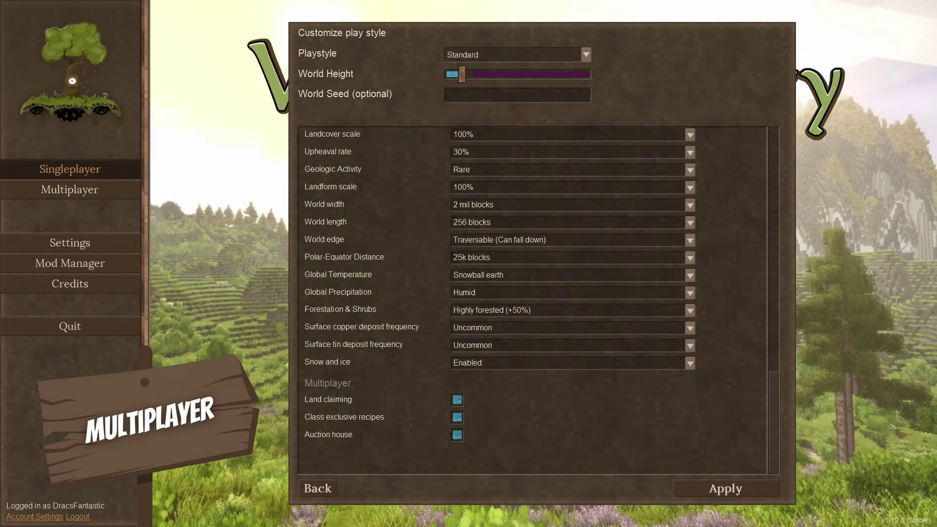
Step: Create the world with the customized playstyle and open the modification details of World Gen with Dracs
mouse_move(334, 398)
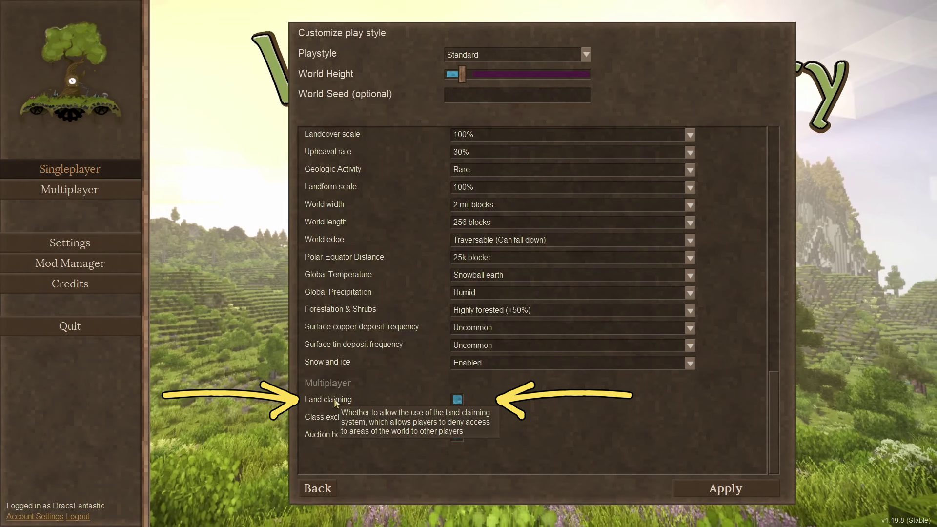
mouse_move(341, 417)
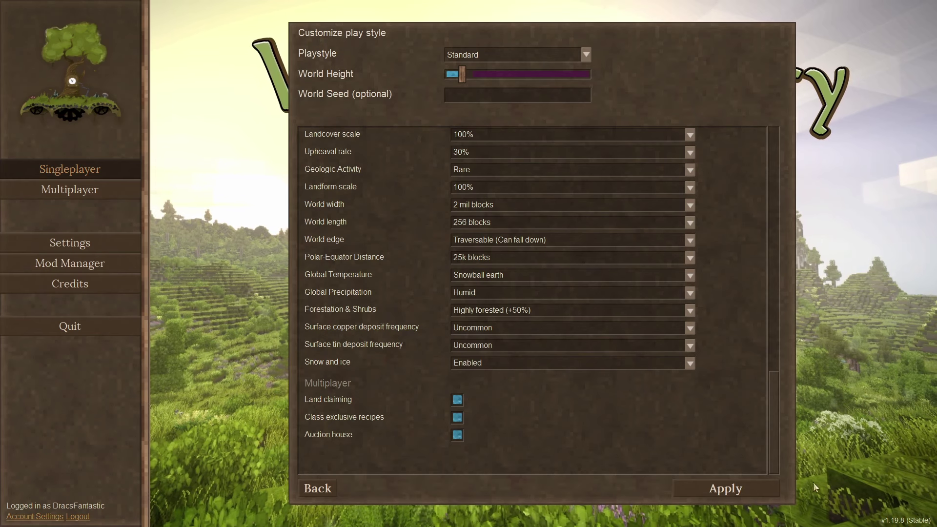
left_click(769, 490)
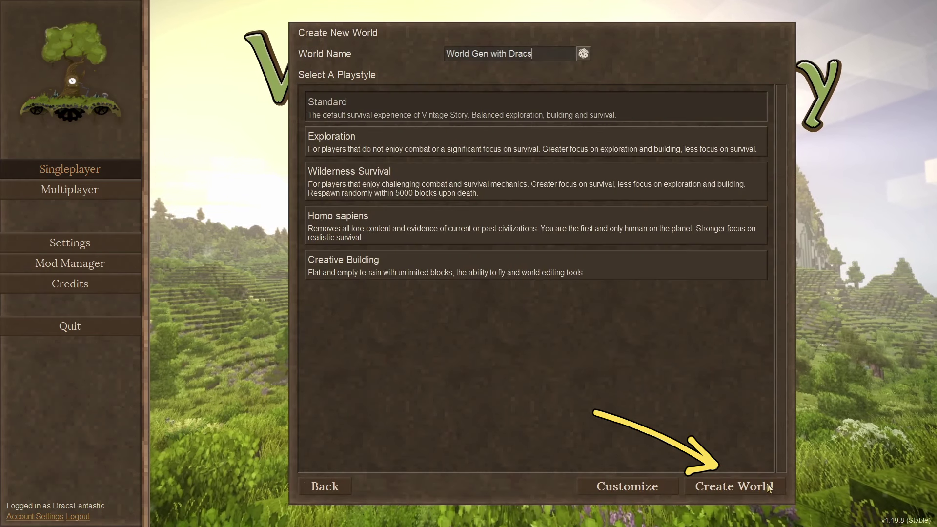
left_click(769, 488)
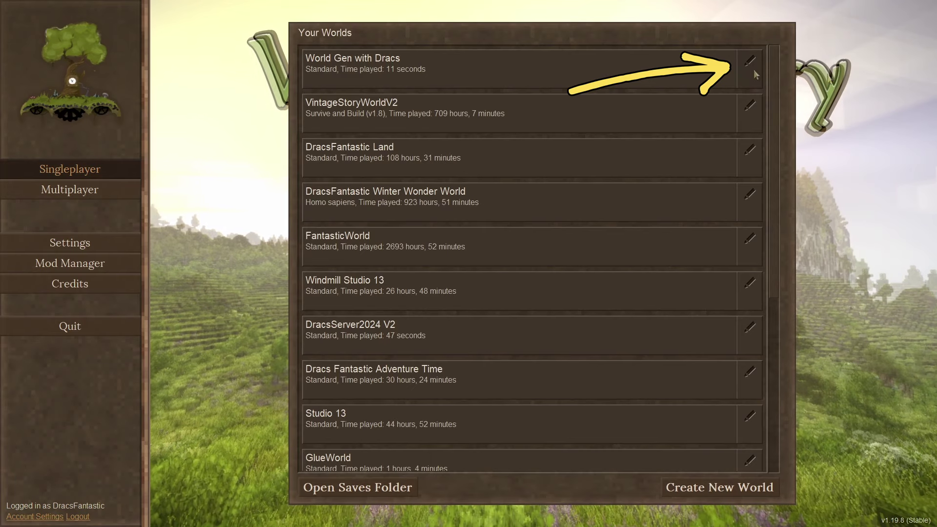
left_click(753, 72)
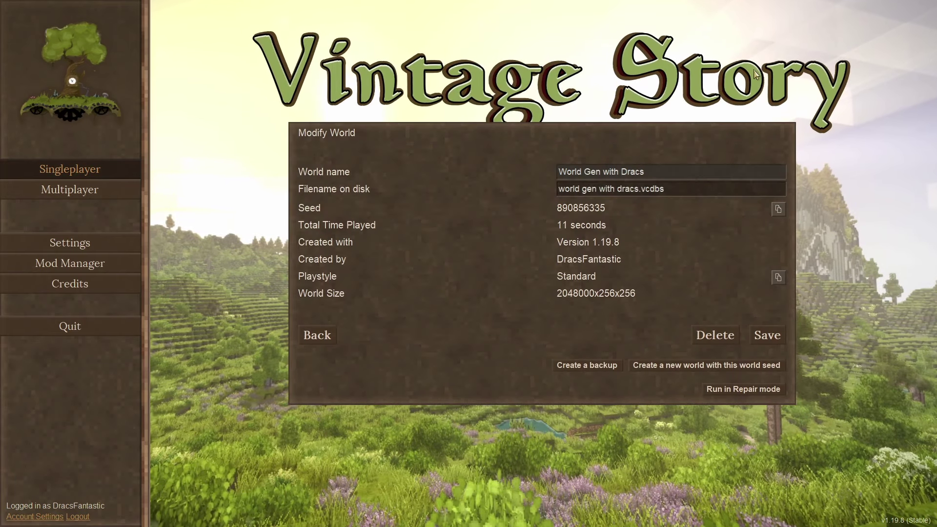